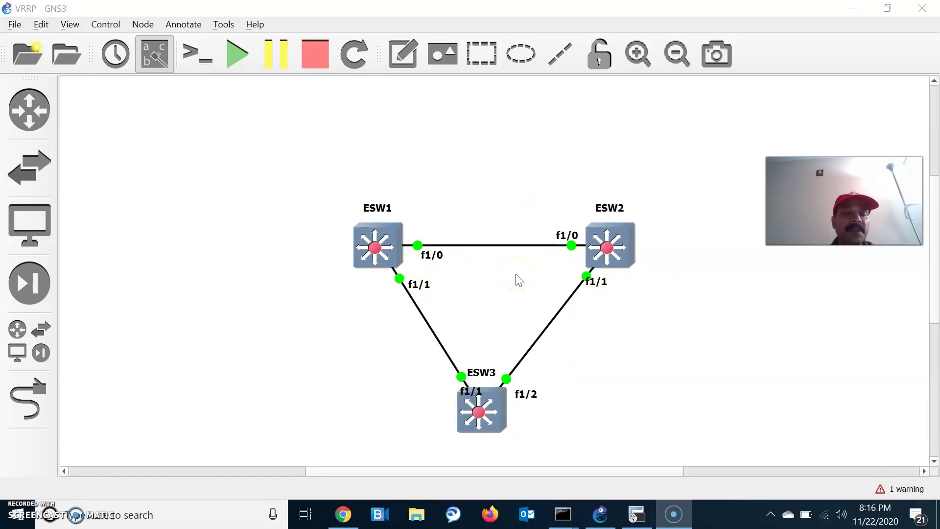
- Bring the switch console sessions forward and select the ESW1 session
click(636, 512)
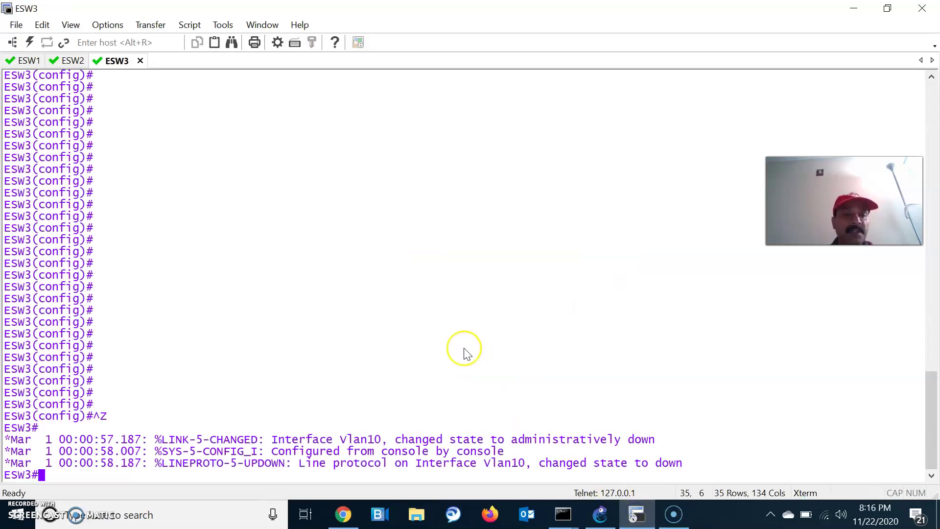
key(Return)
key(Return)
key(Return)
key(Return)
key(Return)
key(Return)
key(Return)
key(Return)
key(Return)
key(Return)
key(Return)
key(Return)
key(Return)
key(Return)
key(Return)
key(Return)
key(Return)
key(Return)
key(Return)
key(Return)
key(Return)
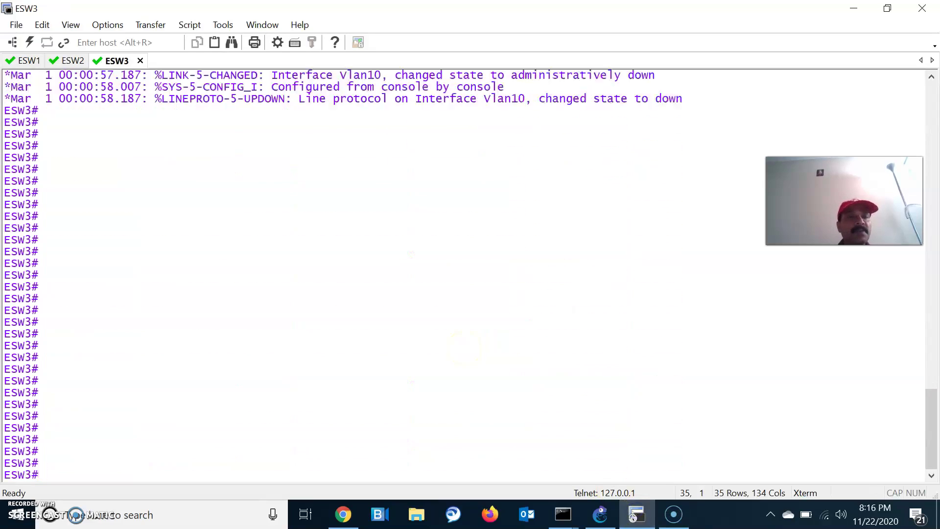
click(29, 61)
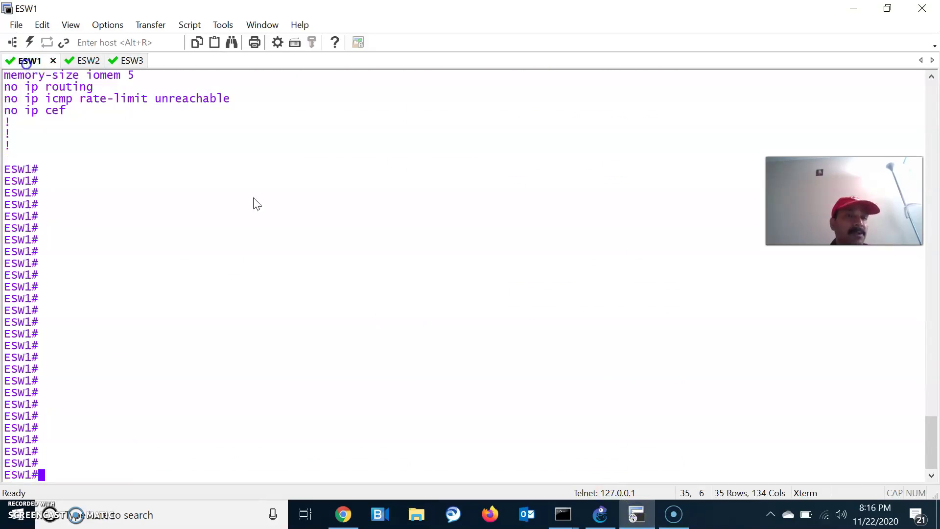
key(Return)
key(Return)
- On ESW1, give interface VLAN 10 the address 192.168.10.2 255.255.255.0
key(Return)
text(conf t)
key(Return)
key(Return)
key(Return)
text(interface)
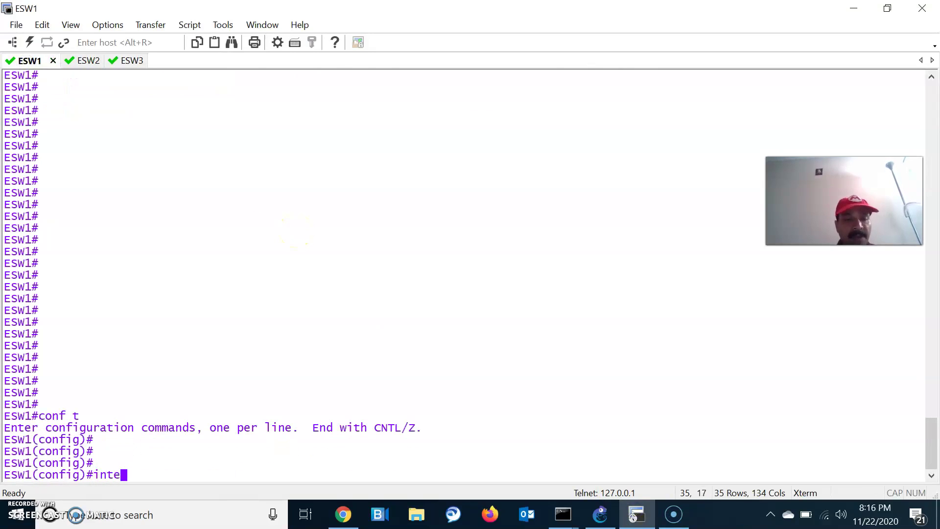
key(Tab)
text(vl)
key(Tab)
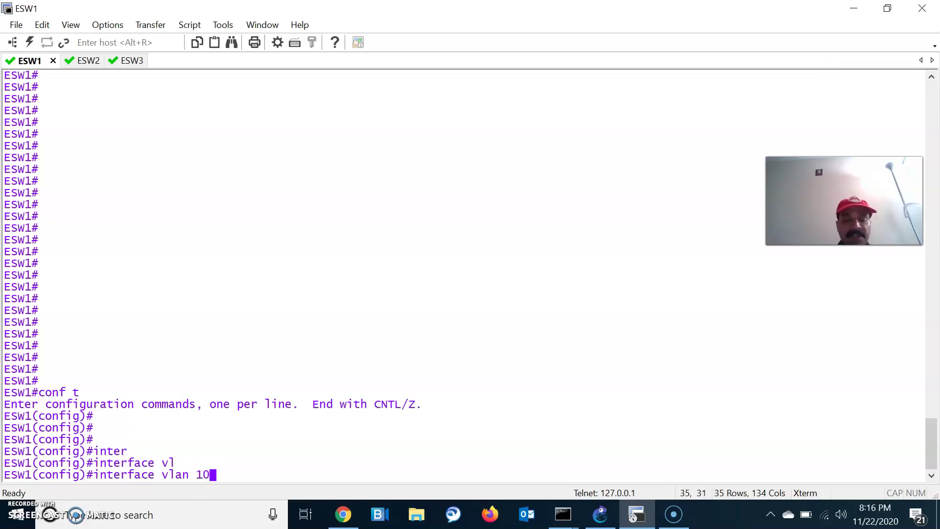
text(10)
key(Return)
key(Return)
key(Return)
key(Return)
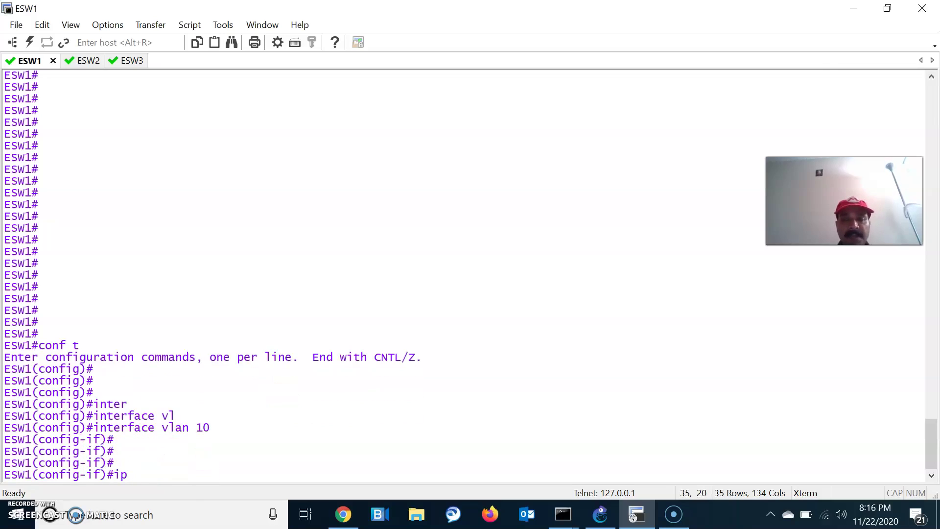
text(ip ad)
key(Tab)
text(d)
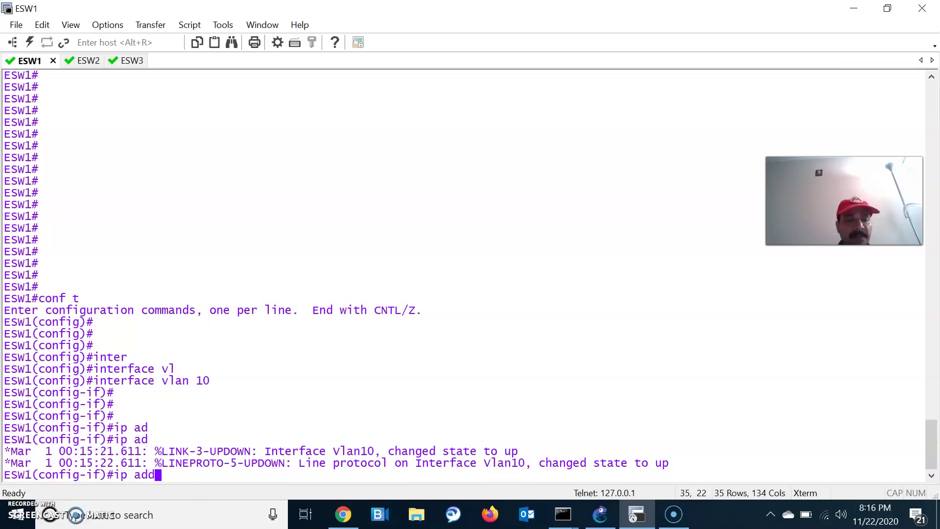
key(Tab)
text(19)
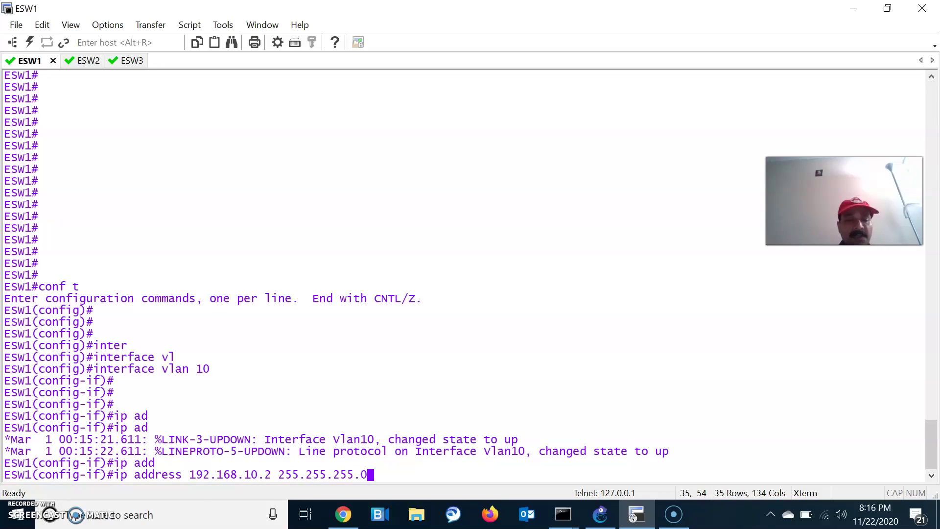
key(Return)
key(Return)
key(Return)
- Set VRRP group 10 virtual IP 192.168.10.1 on ESW1's VLAN 10
text(vr)
key(Tab)
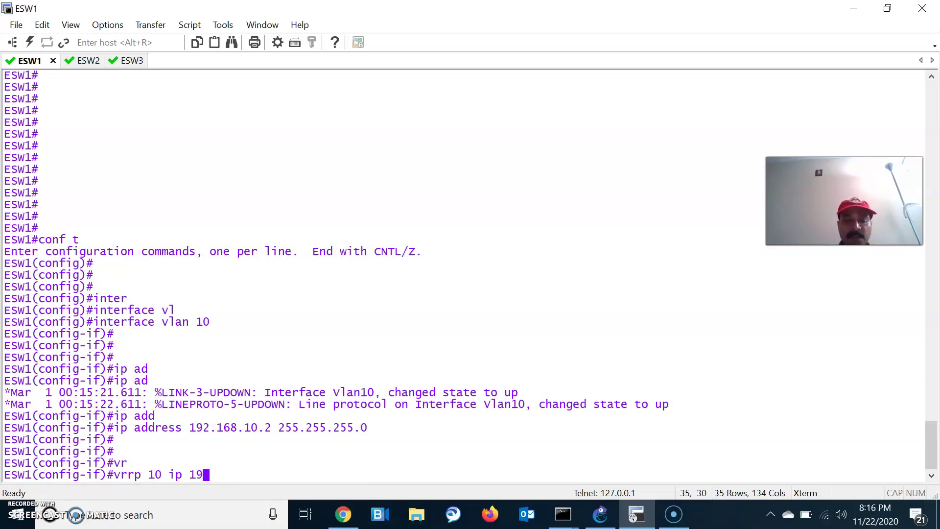
text(168.10.)
key(Return)
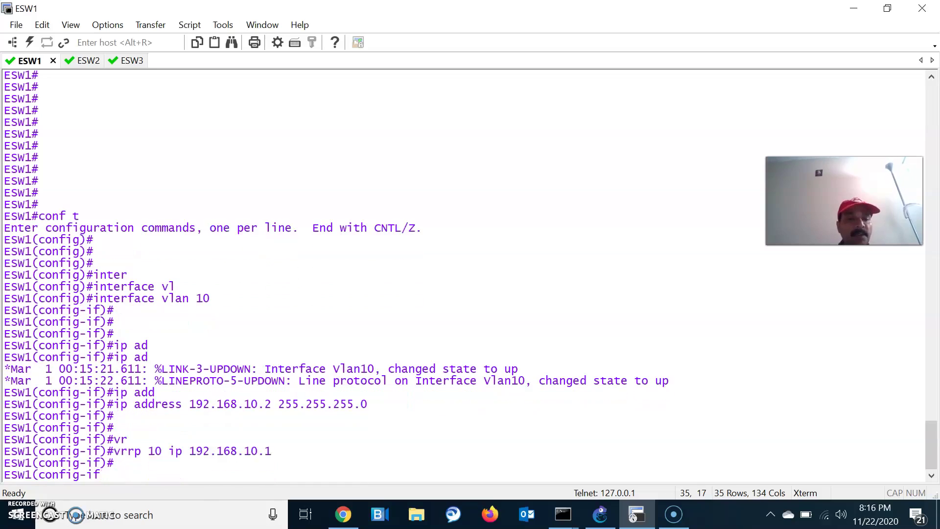
key(Return)
- Give ESW1's VRRP group 10 priority 200 and leave configuration mode
text(vr)
key(Tab)
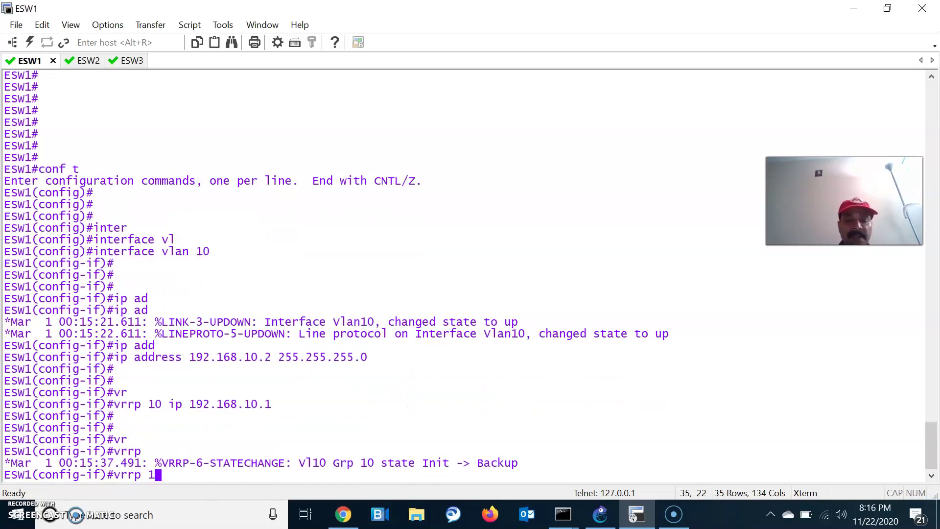
text(10 pri)
key(Tab)
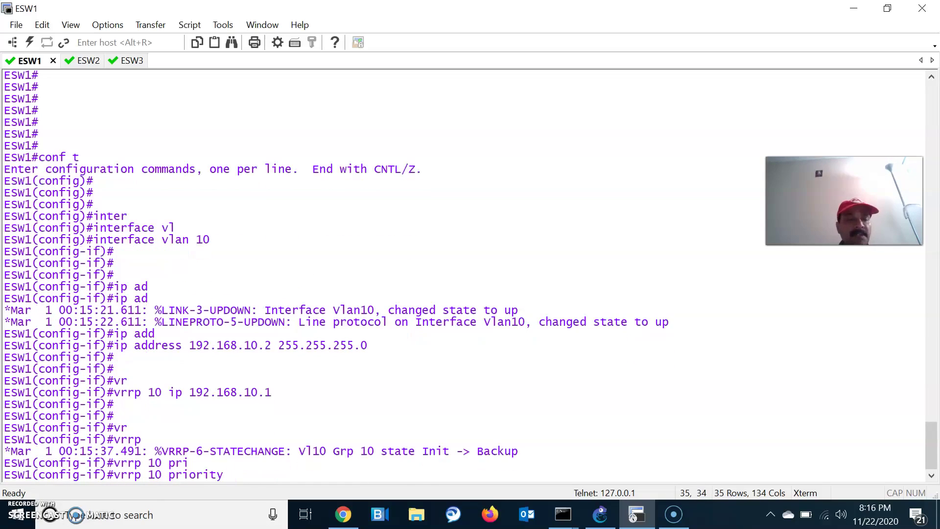
text(200)
key(Return)
key(Return)
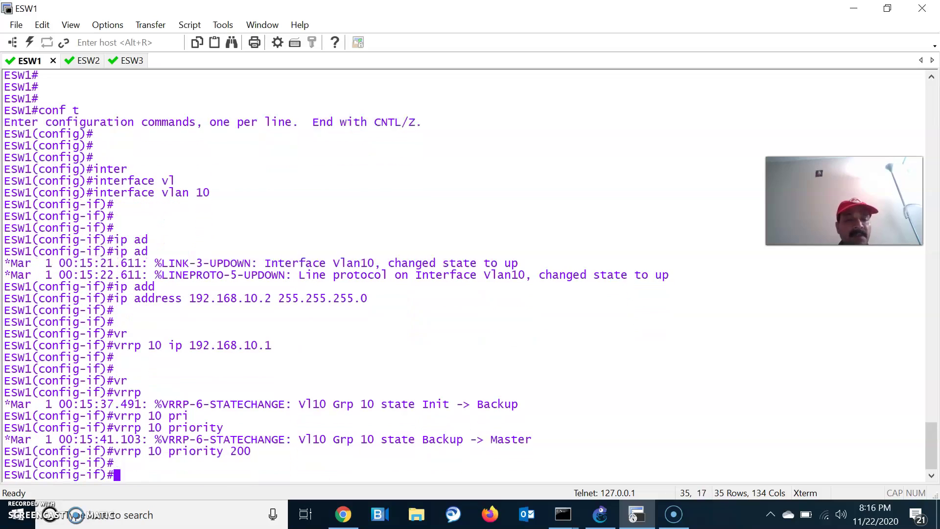
key(Return)
key(ctrl+z)
key(Return)
key(Return)
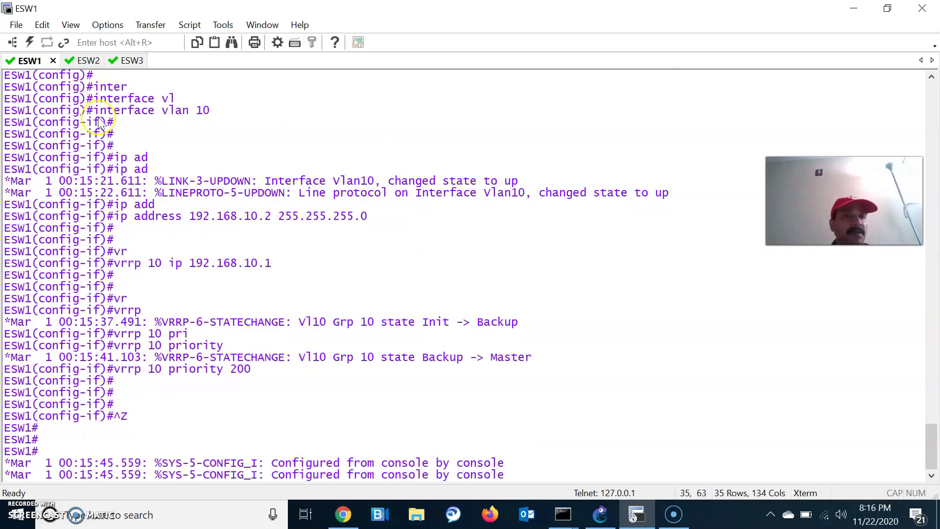
click(78, 60)
key(Return)
key(Return)
key(Return)
key(Return)
key(Return)
key(Return)
key(Return)
key(Return)
key(Return)
key(Return)
key(Return)
key(Return)
key(Return)
key(Return)
key(Return)
key(Return)
key(Return)
key(Return)
key(Return)
key(Return)
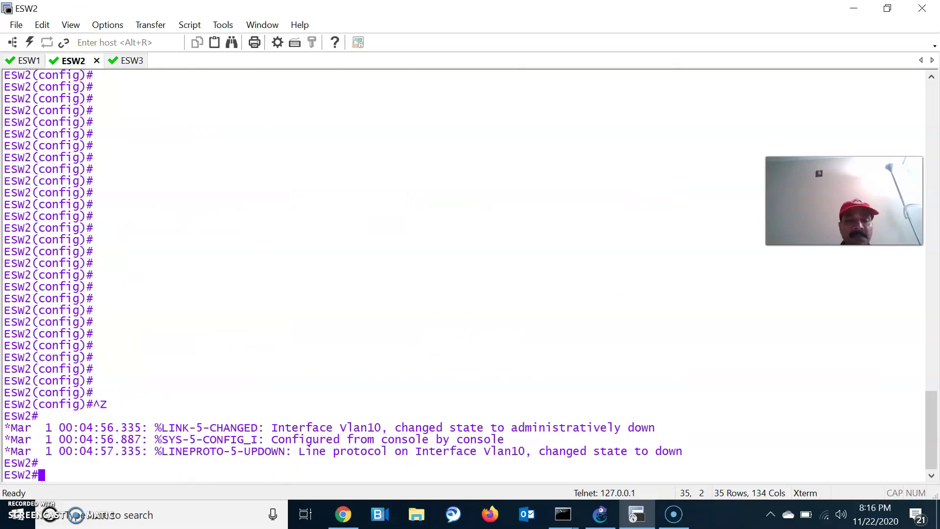
- On ESW2, give interface VLAN 10 the address 192.168.10.3 255.255.255.0
text(conf)
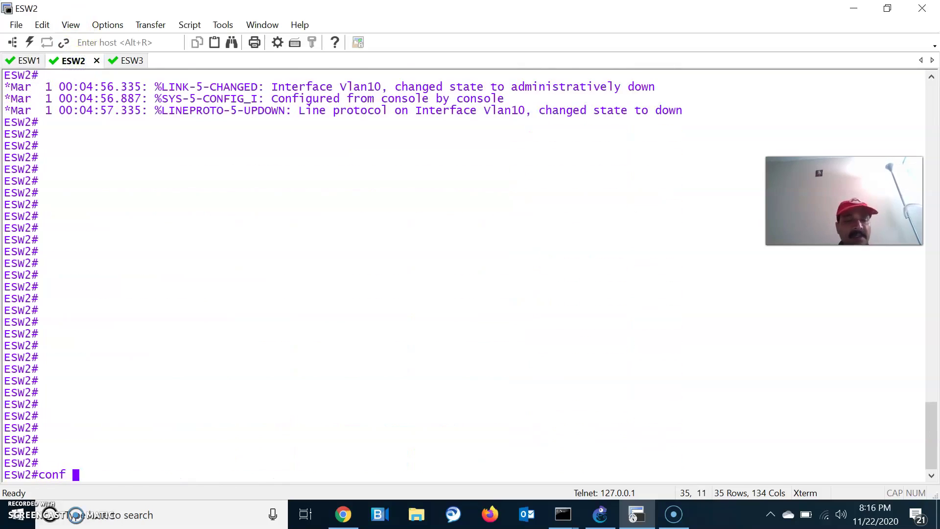
text( t)
key(Return)
key(Return)
key(Return)
key(Return)
text(inter)
key(Tab)
text(vl)
key(Tab)
text(10)
key(Return)
key(Return)
key(Return)
text(ip add)
key(Tab)
text(192.168.1)
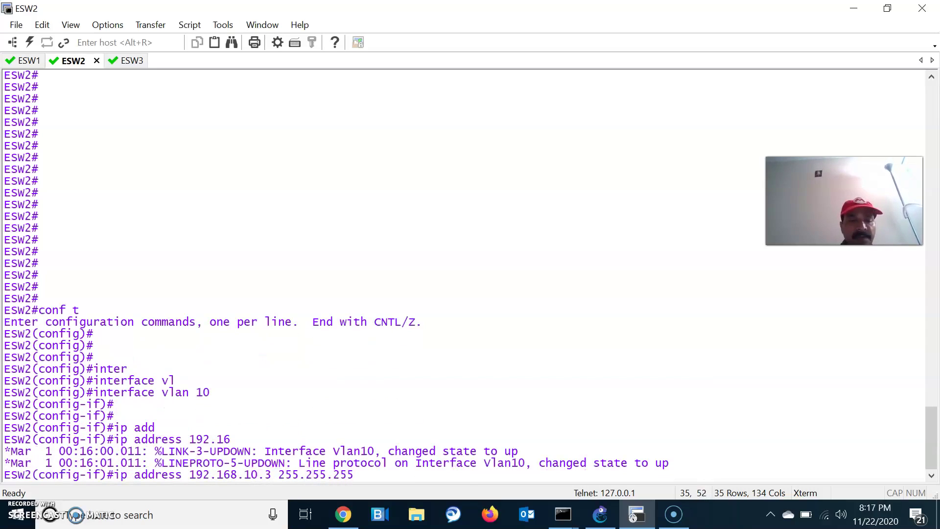
key(Return)
key(Return)
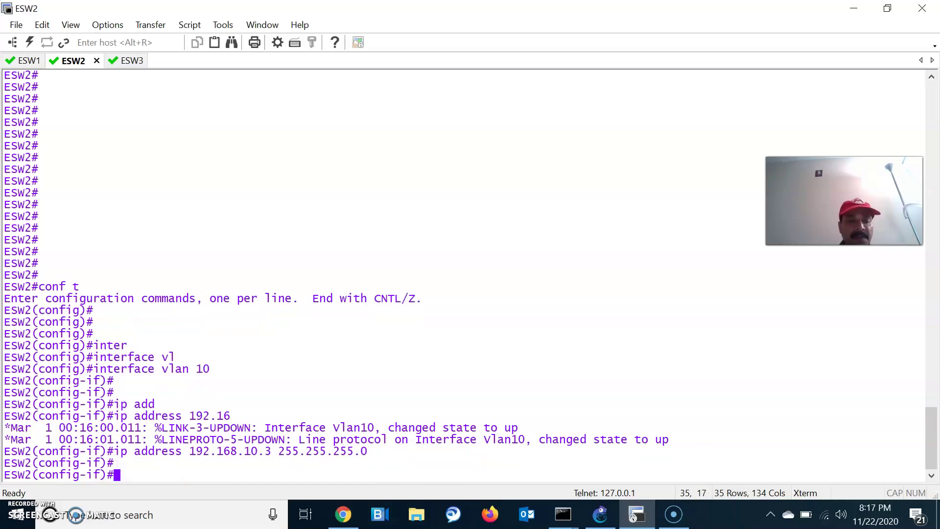
- Join ESW2 to VRRP group 10 with virtual IP 192.168.10.1 and exit configuration mode
text(vr)
key(Tab)
text(10 ip 19)
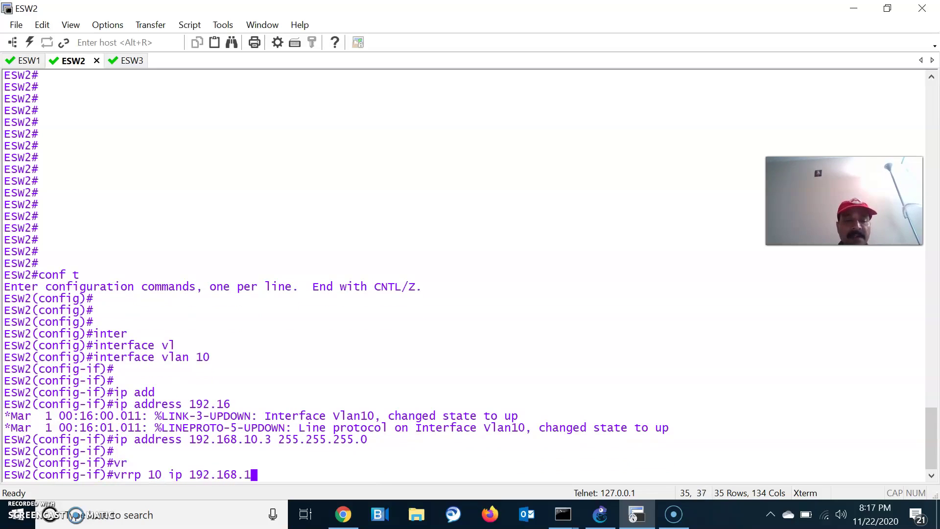
text(2.168.10.1)
key(Return)
key(Return)
key(ctrl+z)
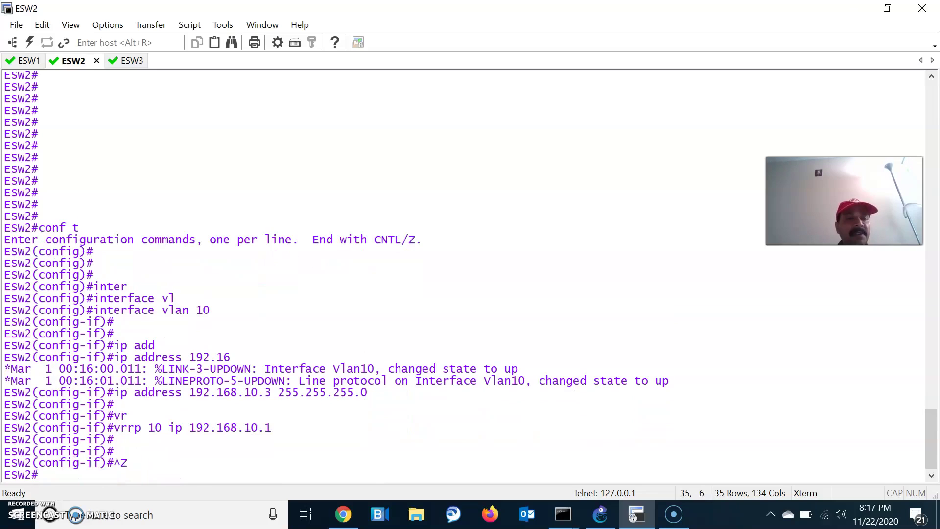
key(Return)
key(Return)
key(Return)
key(Return)
key(Return)
key(Return)
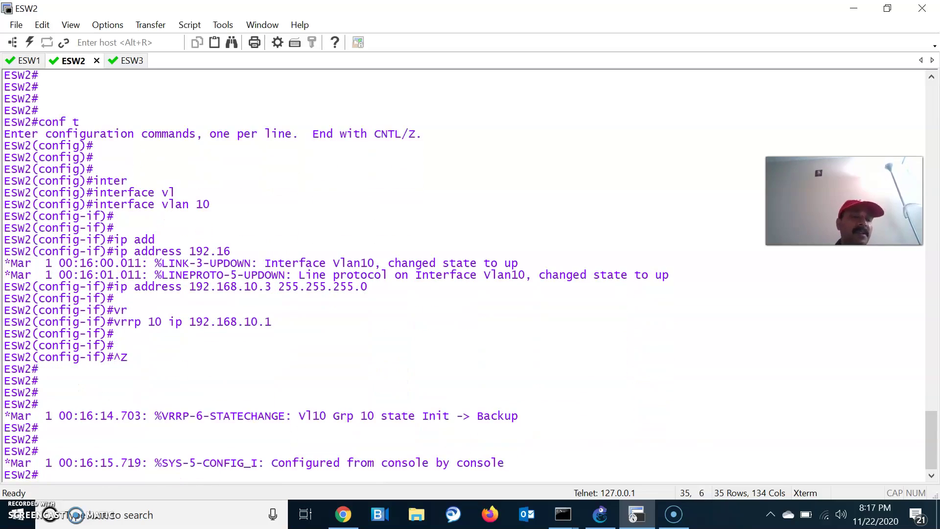
- On ESW3, give interface VLAN 10 the address 192.168.10.4 255.255.255.0
click(120, 60)
text(conf t)
key(Return)
key(Return)
key(Return)
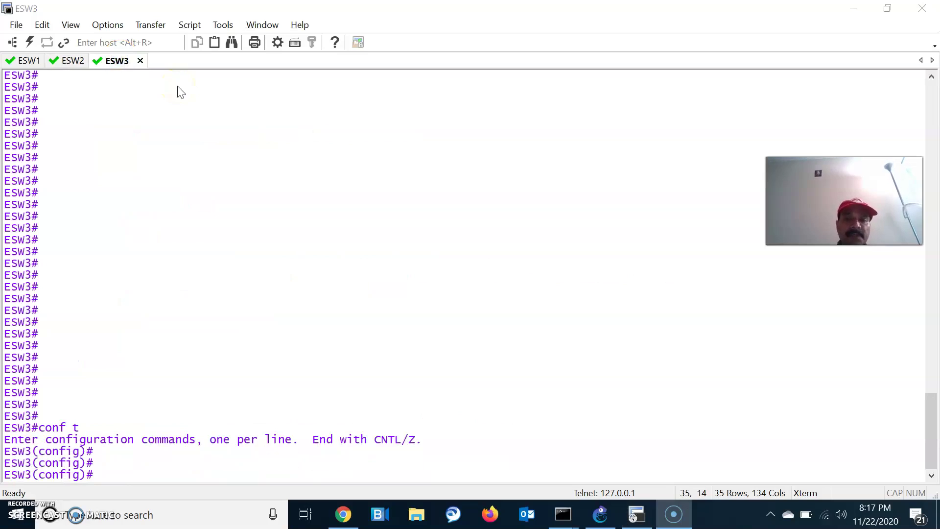
click(601, 513)
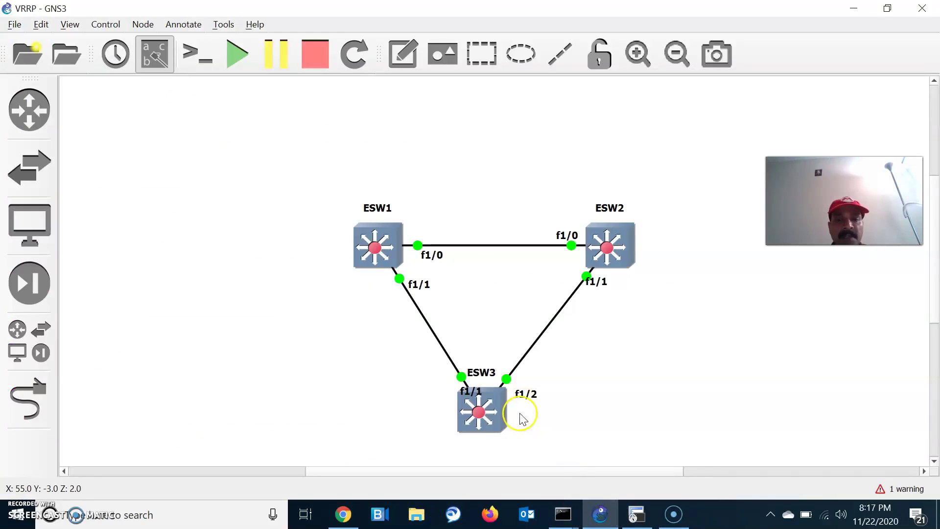
click(636, 515)
text(inter)
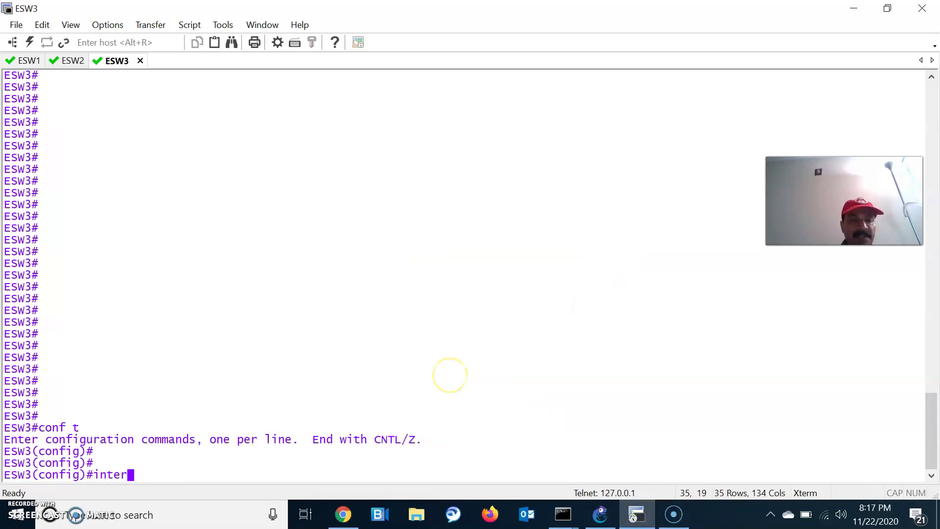
key(Tab)
text(vl)
key(Tab)
text(10)
key(Return)
key(Return)
key(Return)
text(ip add)
key(Tab)
text(192.168.10.4 255.255.255.0)
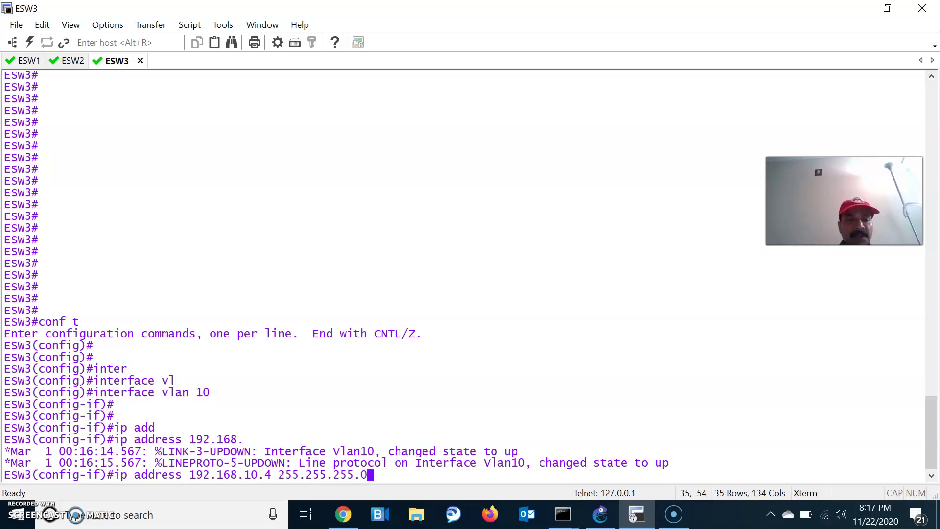
key(Return)
- Join ESW3 to VRRP group 10 with virtual IP 192.168.10.1 and exit configuration mode
text(vr)
key(Tab)
text(10 ip 19)
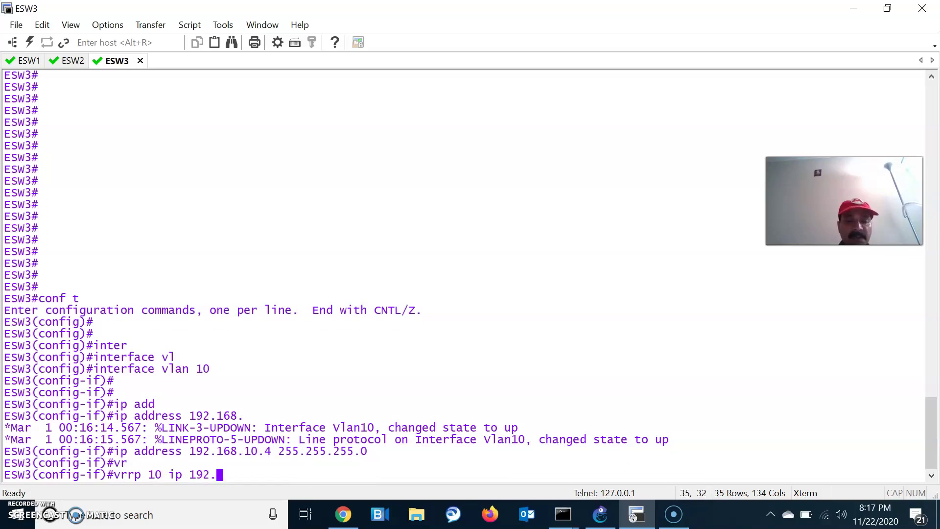
text(2.168.10.1)
key(Return)
key(Return)
key(ctrl+z)
key(Return)
key(Return)
key(Return)
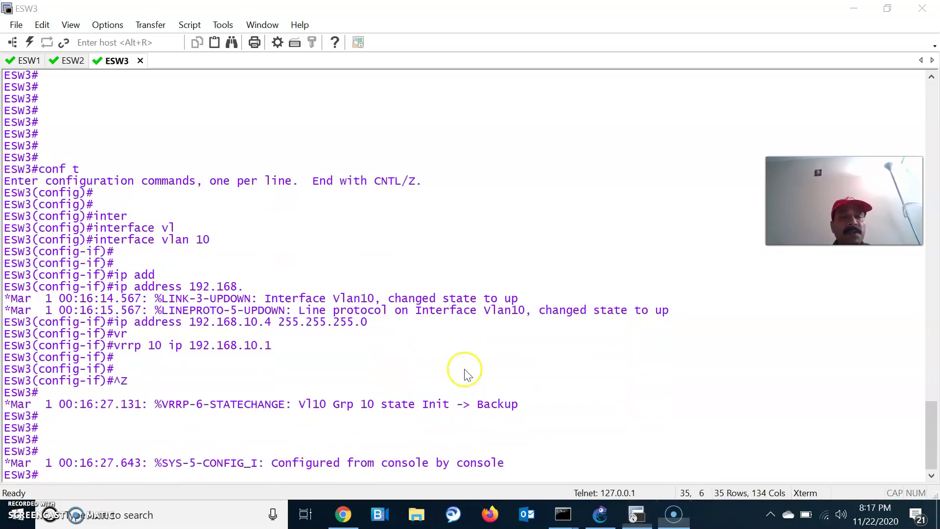
- Run show vrrp brief on ESW1 to check its VRRP group 10 status
click(26, 61)
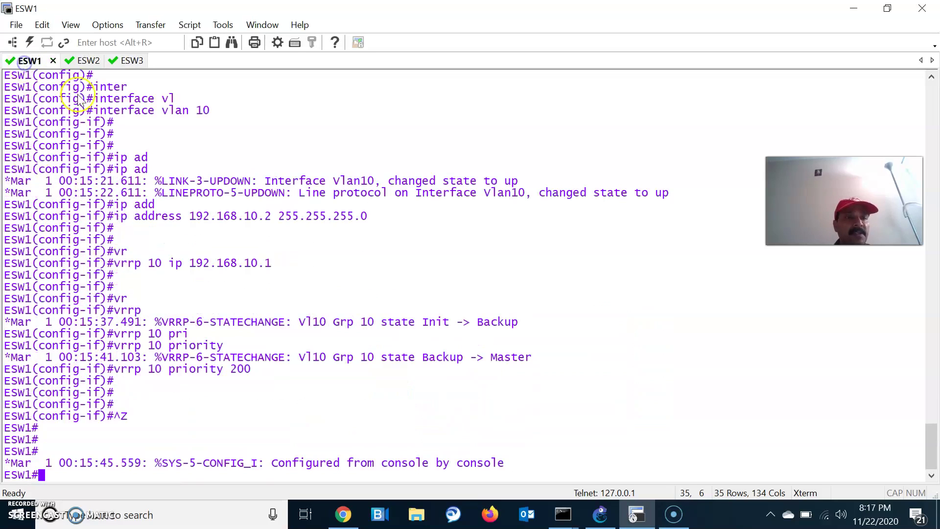
text(show vr)
key(Tab)
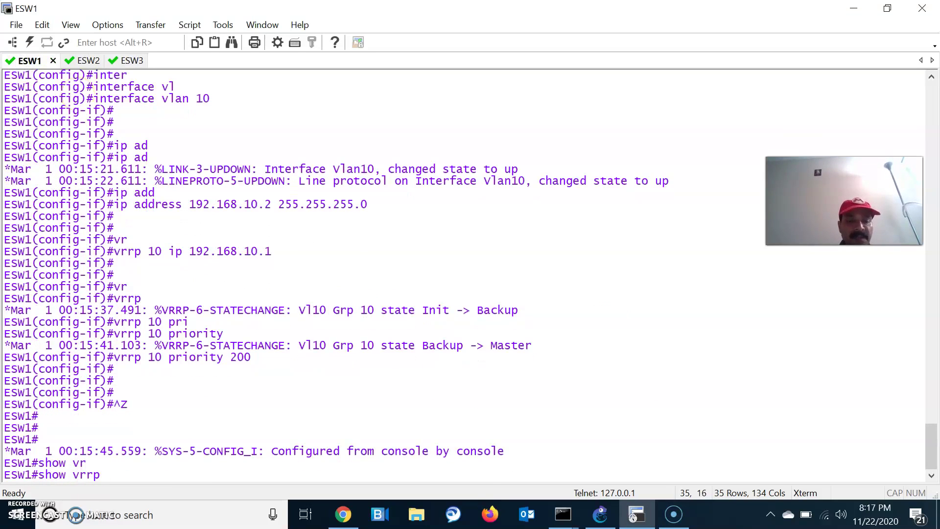
text(br)
key(Tab)
key(Return)
key(Return)
key(Return)
key(Return)
key(Return)
key(Return)
key(Return)
key(Return)
key(Return)
key(Return)
key(Return)
key(Return)
key(Return)
key(Return)
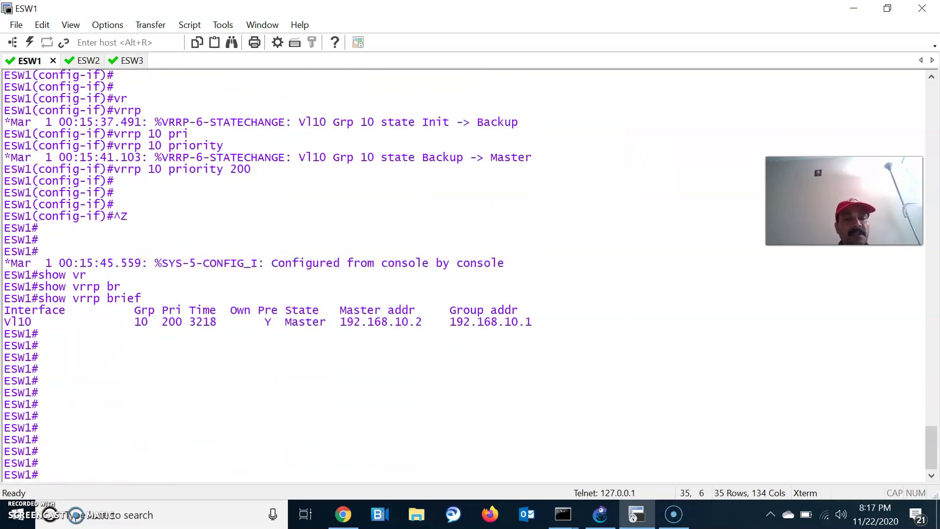
click(603, 514)
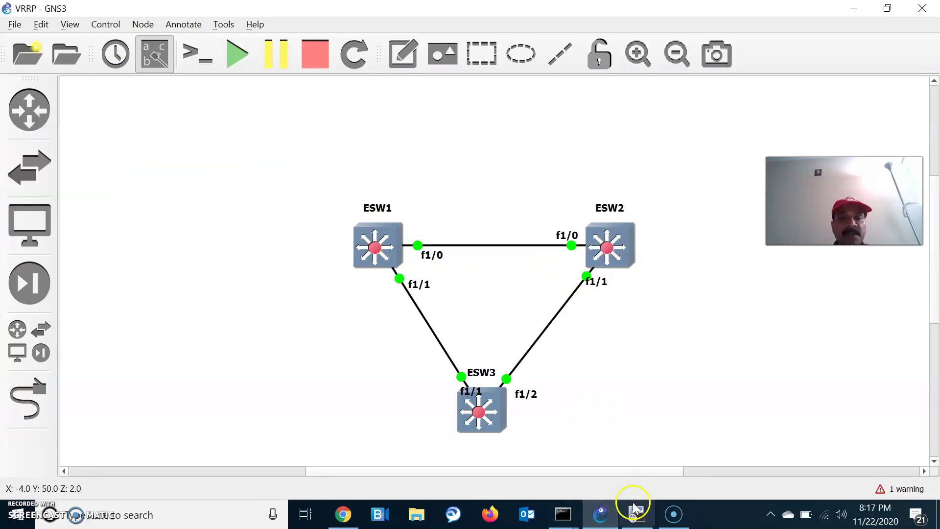
click(639, 521)
- Run show vrrp brief on ESW2 to confirm it is a priority-100 Backup
click(74, 60)
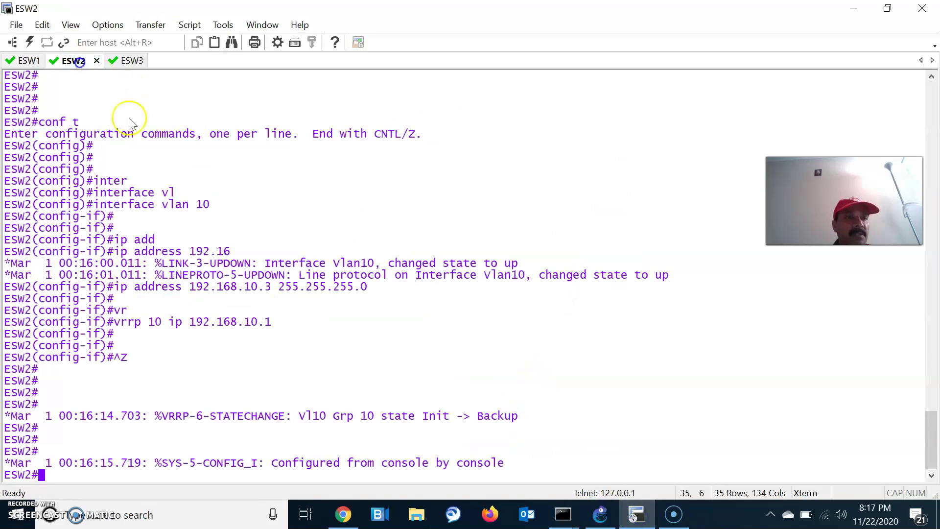
text(show )
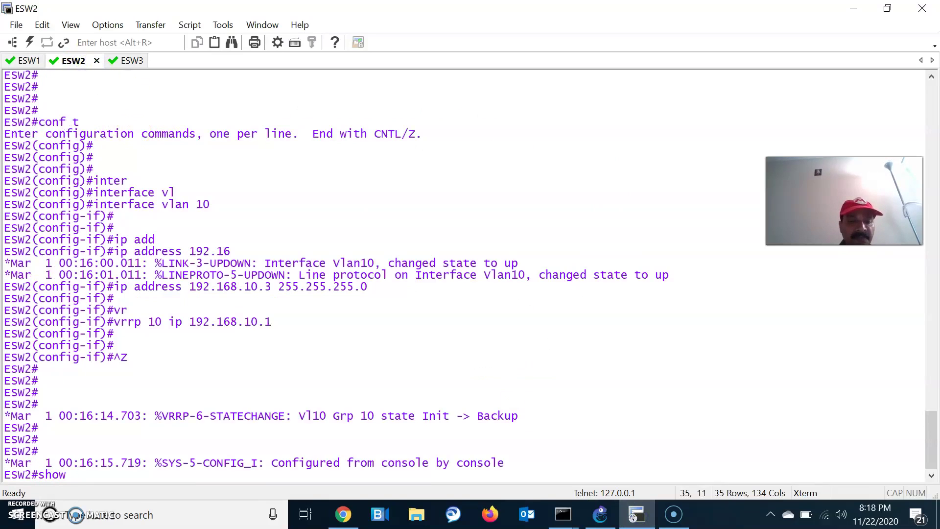
text(vr)
key(Tab)
text(br)
key(Tab)
key(Return)
key(Return)
key(Return)
key(Return)
key(Return)
key(Return)
key(Return)
key(Return)
key(Return)
key(Return)
key(Return)
key(Return)
key(Return)
key(Return)
key(Return)
key(Return)
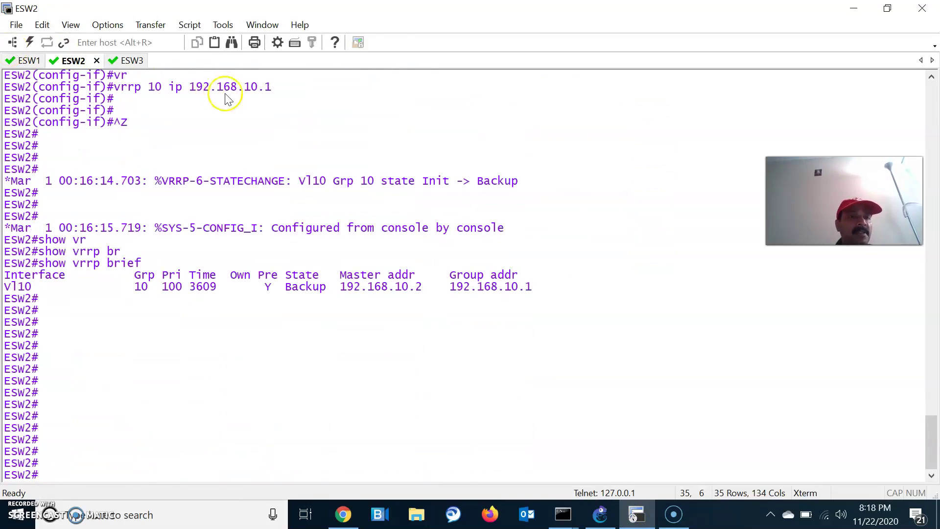
- Run show vrrp brief on ESW3 to confirm it is also a Backup under master 192.168.10.2
click(139, 61)
text(s)
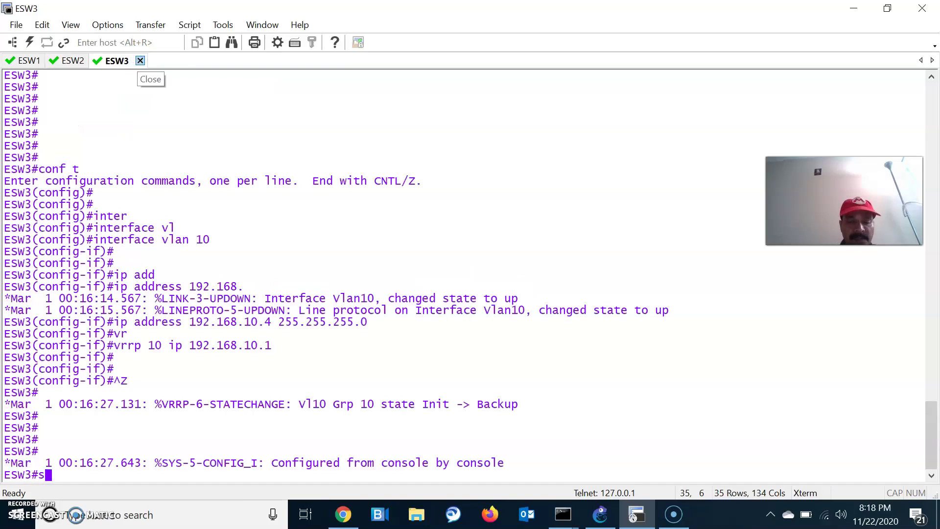
text(how vr)
key(Tab)
text(br)
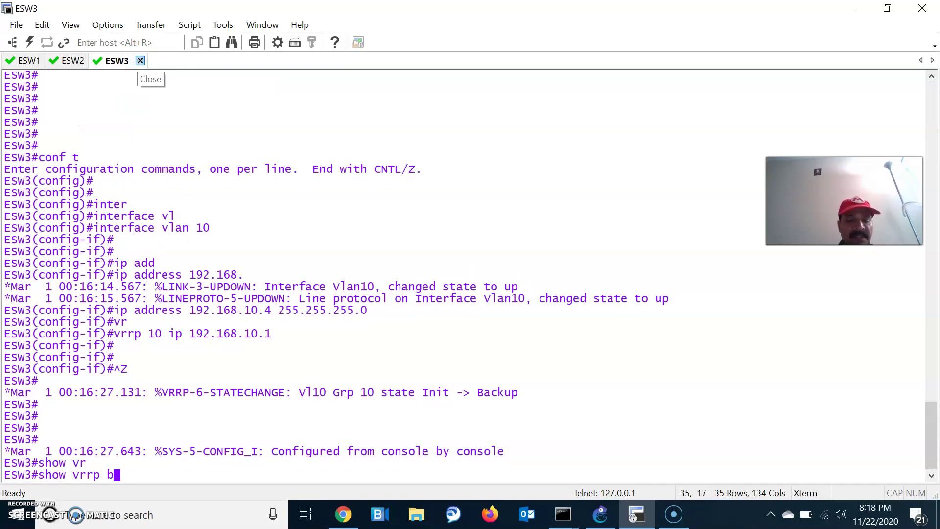
key(Tab)
key(Return)
key(Return)
key(Return)
key(Return)
key(Return)
key(Return)
key(Return)
key(Return)
key(Return)
key(Return)
key(Return)
key(Return)
key(Return)
key(Return)
key(Return)
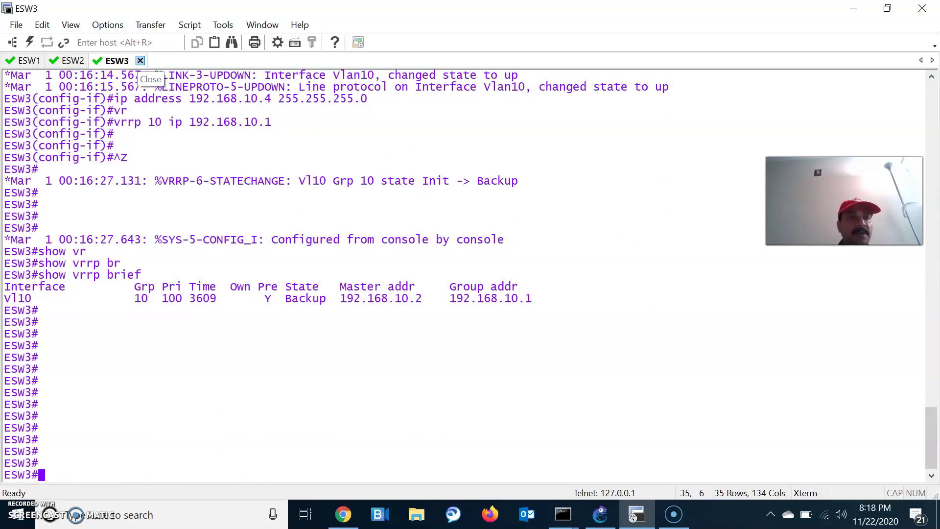
click(25, 60)
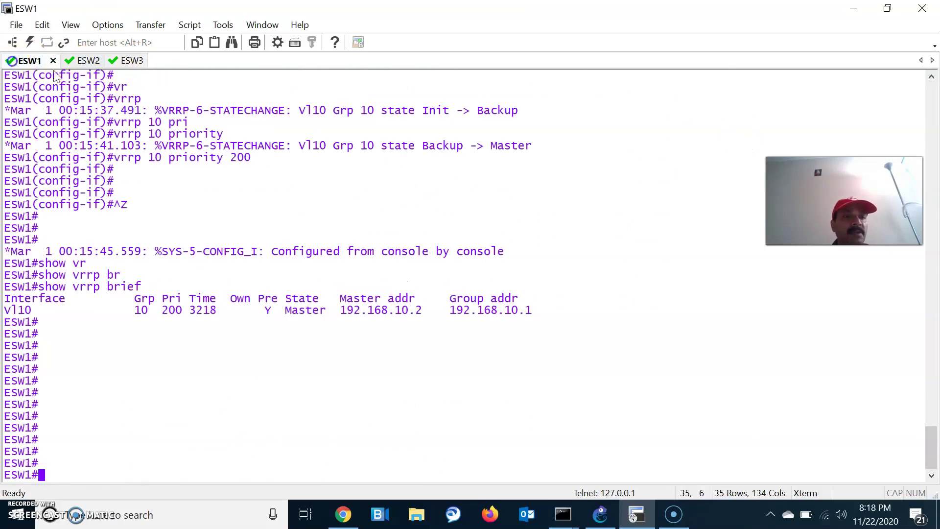
- Switch to the GNS3 window showing the ESW1–ESW2–ESW3 triangle
key(alt+Tab)
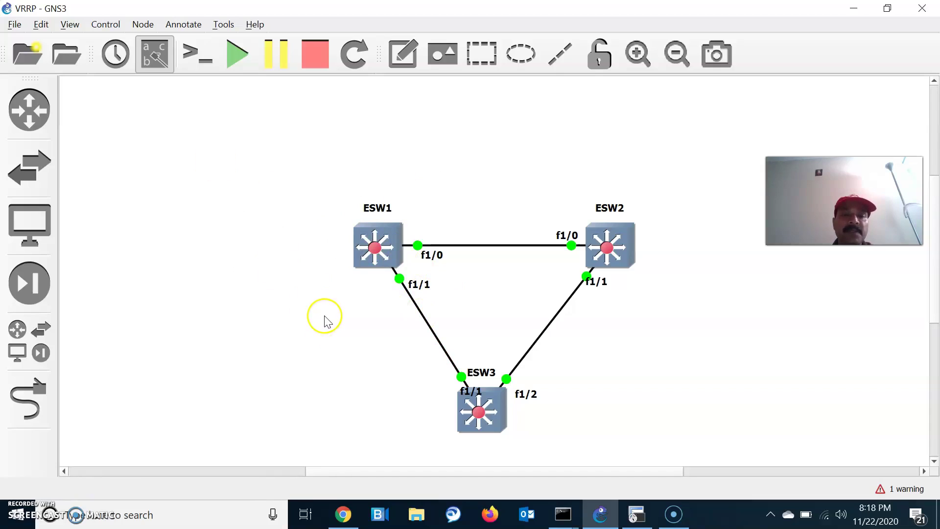
- Shut down ESW1's VLAN 10 interface and exit configuration mode
click(643, 503)
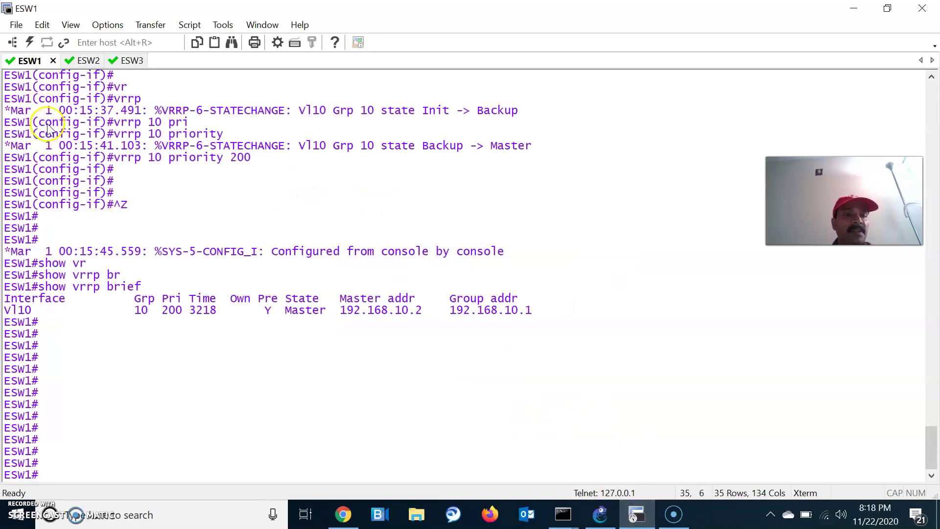
text(conf t)
key(Return)
key(Return)
key(Return)
text(inter)
key(Tab)
text(vl)
key(Tab)
text(1)
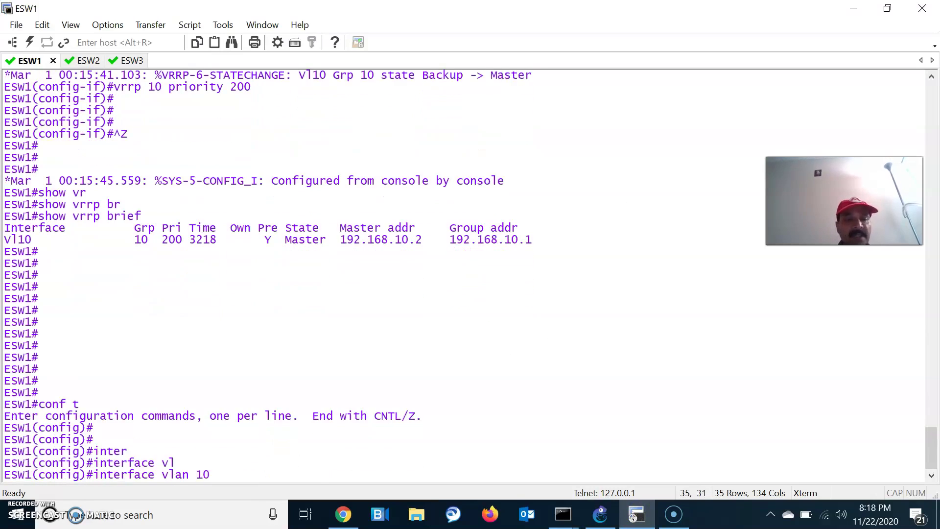
text(0)
key(Return)
key(Return)
text(sh)
key(Return)
key(Return)
key(Return)
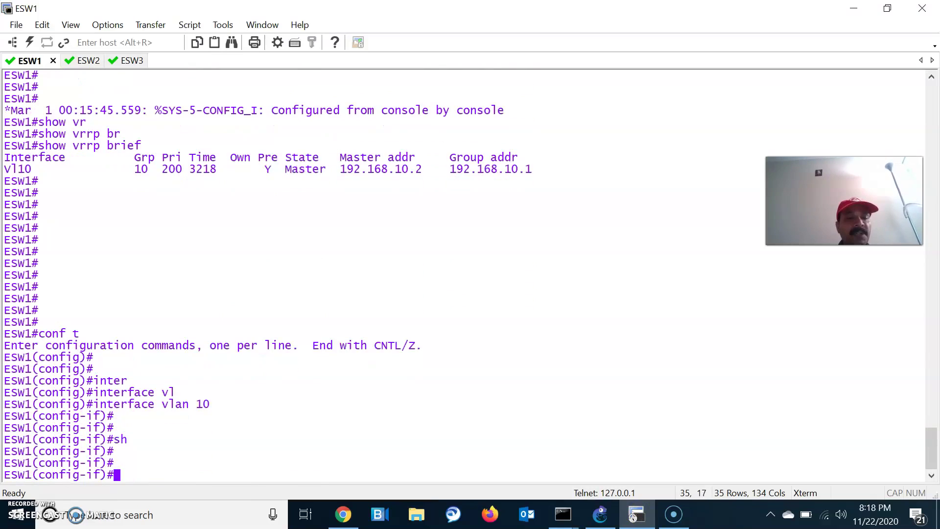
key(ctrl+z)
key(Return)
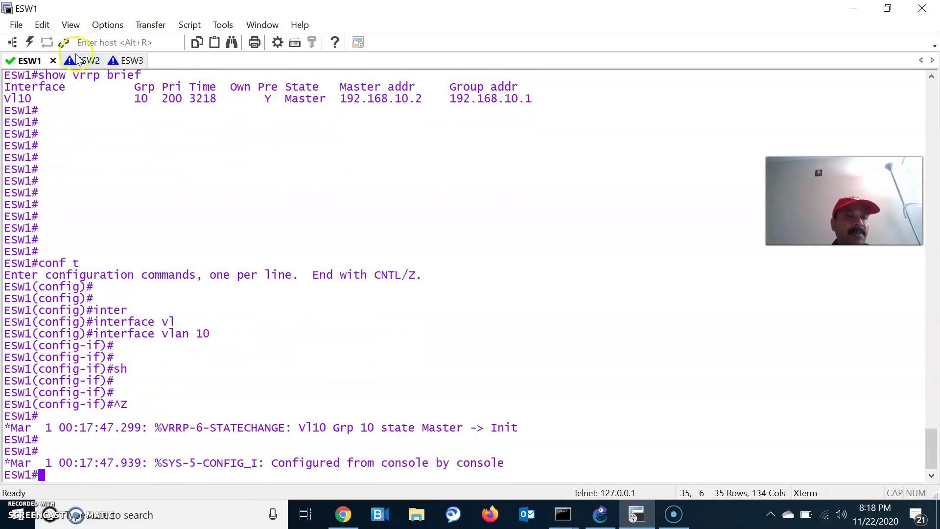
- Run show vrrp brief on ESW2 to check it is still a Backup
click(78, 61)
key(Return)
key(Return)
key(Return)
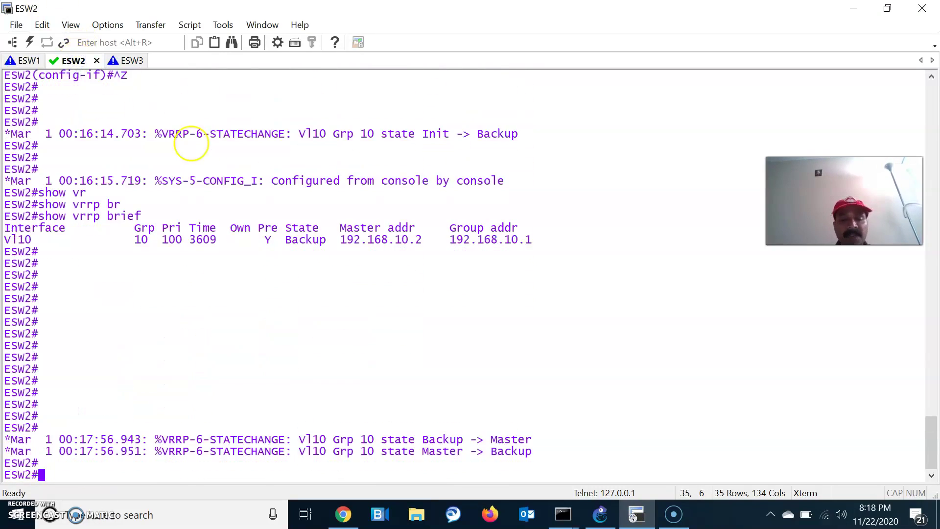
text(show vr)
key(Tab)
text(br)
key(Tab)
key(Return)
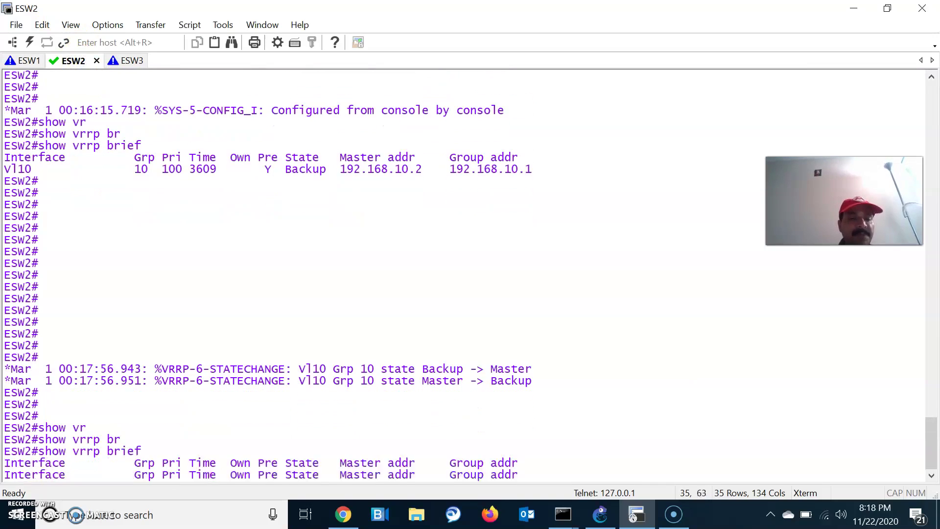
key(Return)
key(Return)
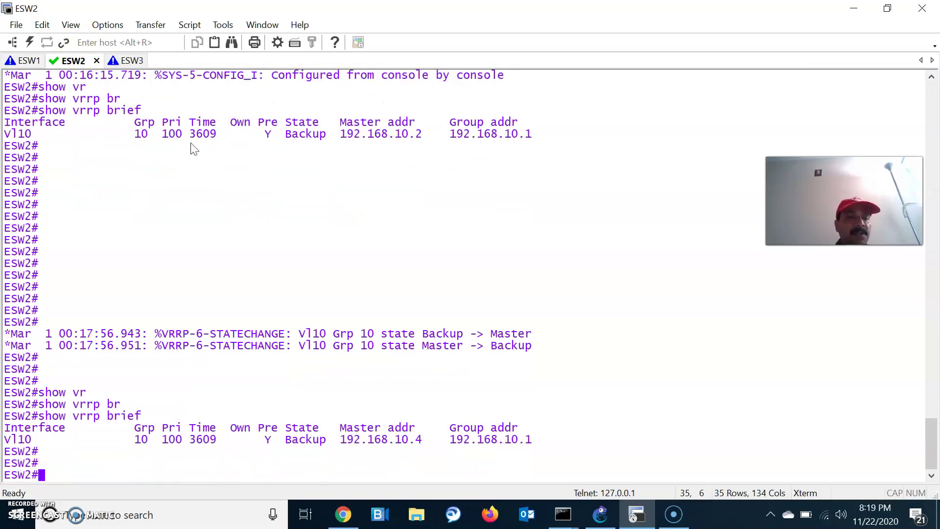
- Run show vrrp brief on ESW3 to confirm it is now Master at 192.168.10.4
click(128, 60)
text(show vr)
key(Tab)
text(br)
key(Tab)
key(Return)
key(Return)
key(Return)
key(Return)
key(Return)
key(Return)
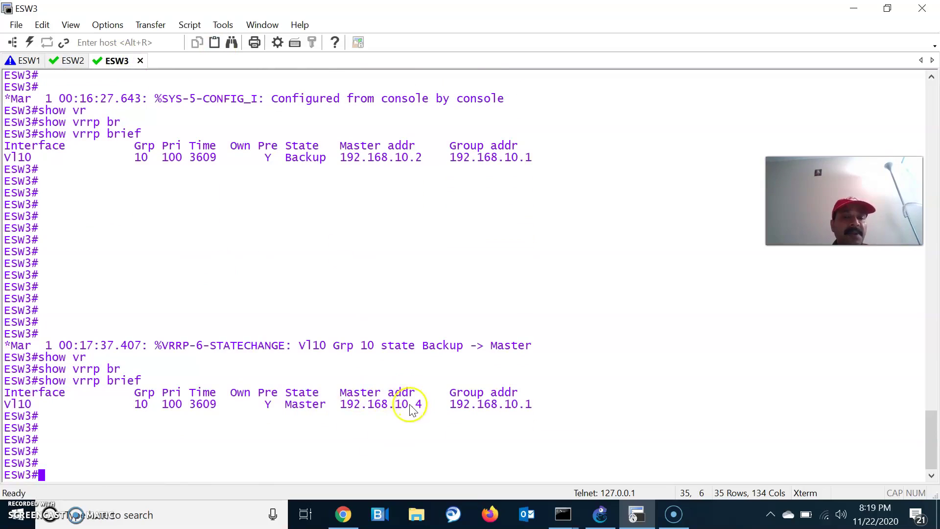
- Compare the GNS3 topology with the ESW2 and ESW3 consoles to review the failover
key(alt+Tab)
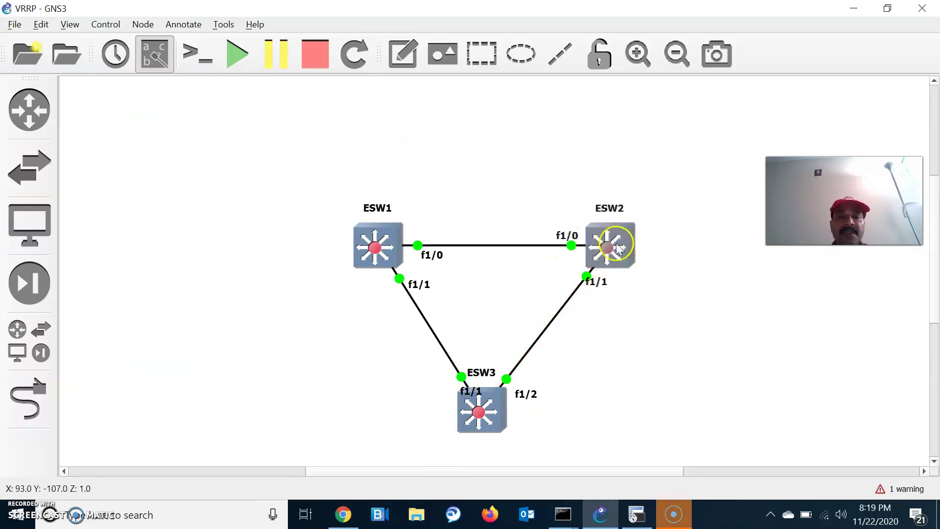
click(637, 514)
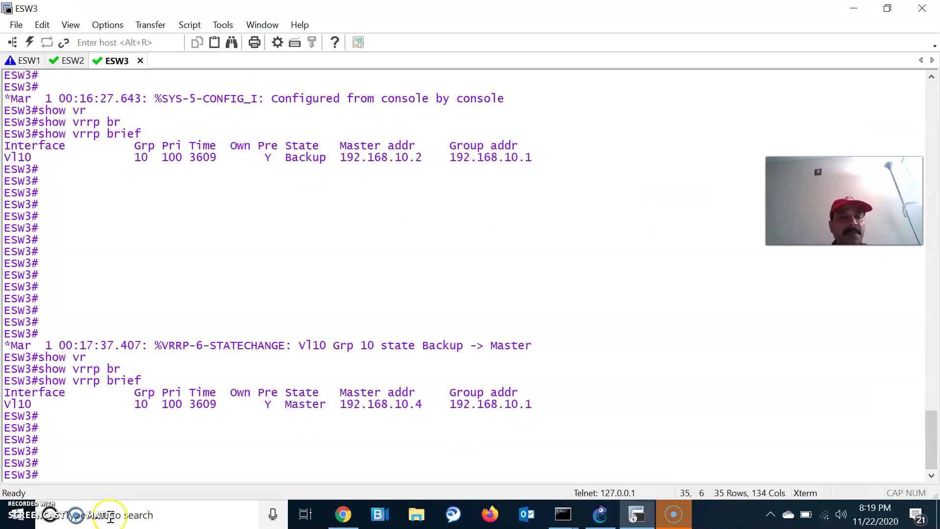
click(66, 60)
click(122, 60)
key(alt+Tab)
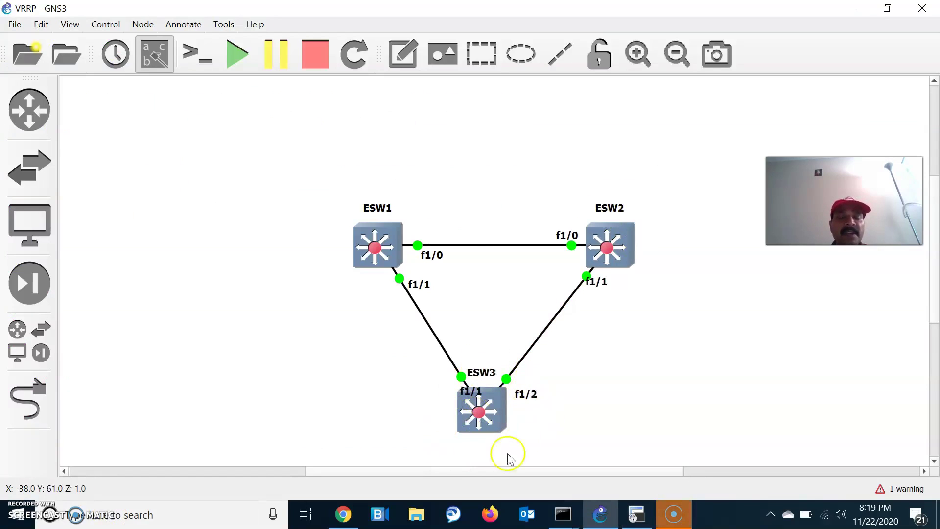
key(alt+Tab)
key(alt+Tab)
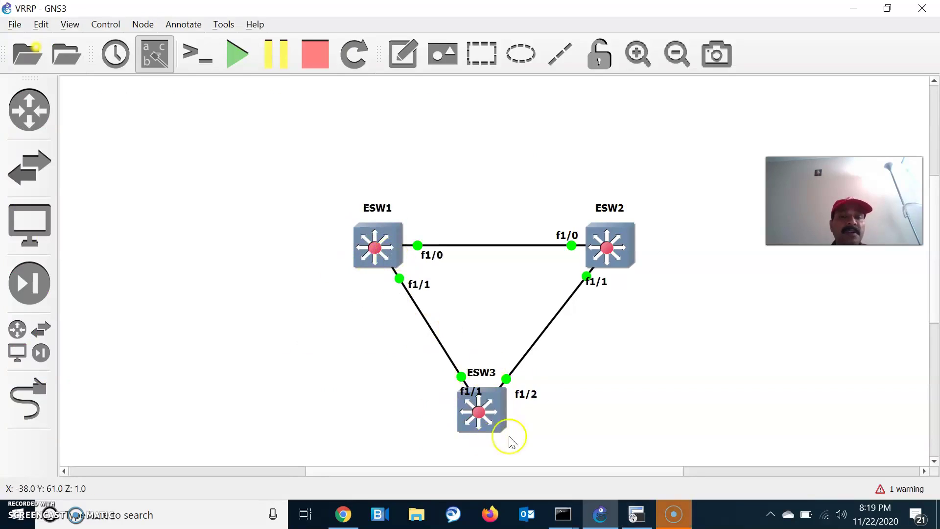
key(alt+Tab)
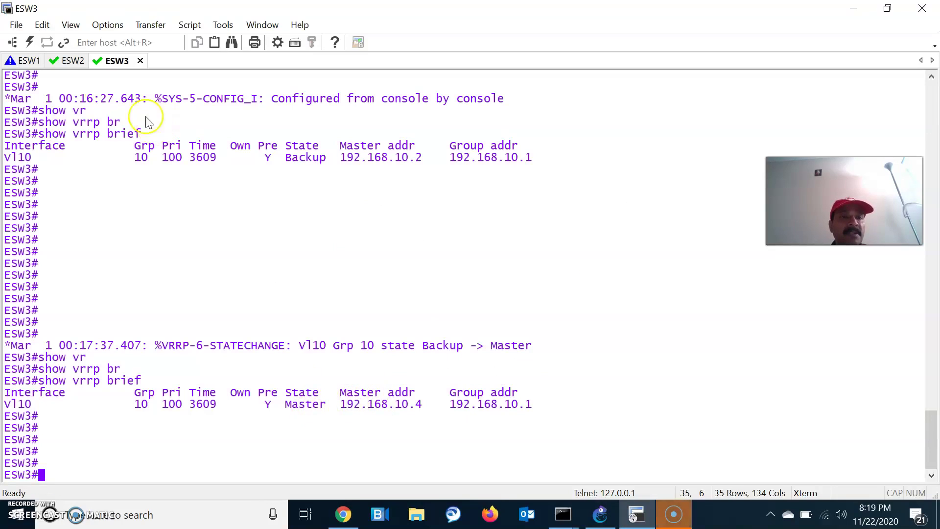
click(70, 61)
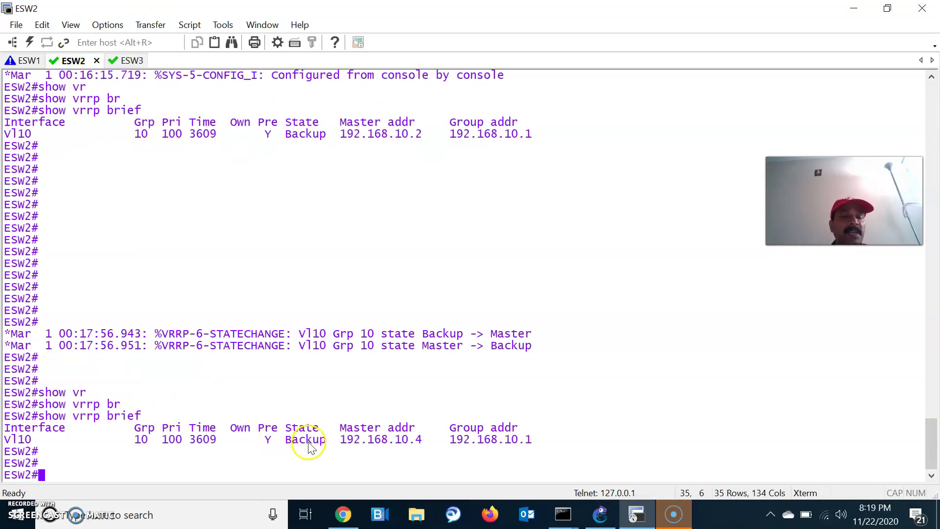
key(alt+Tab)
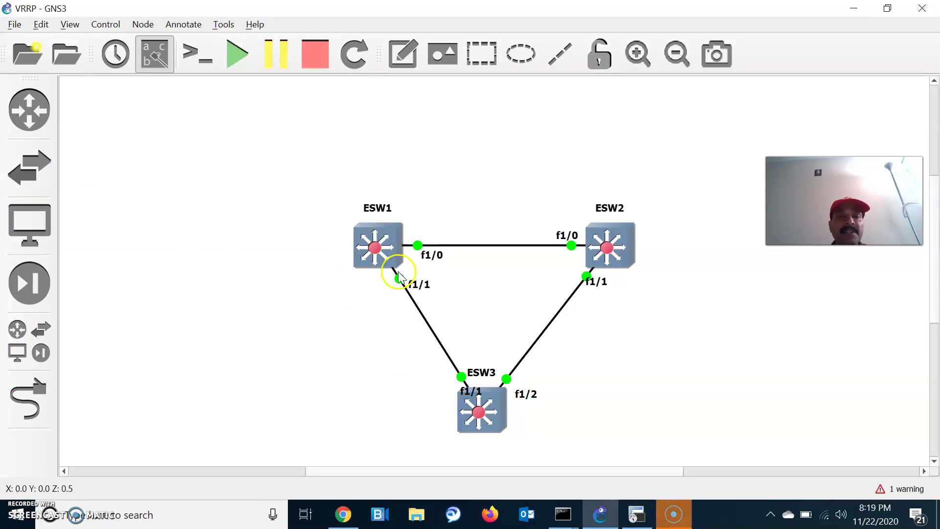
key(alt+Tab)
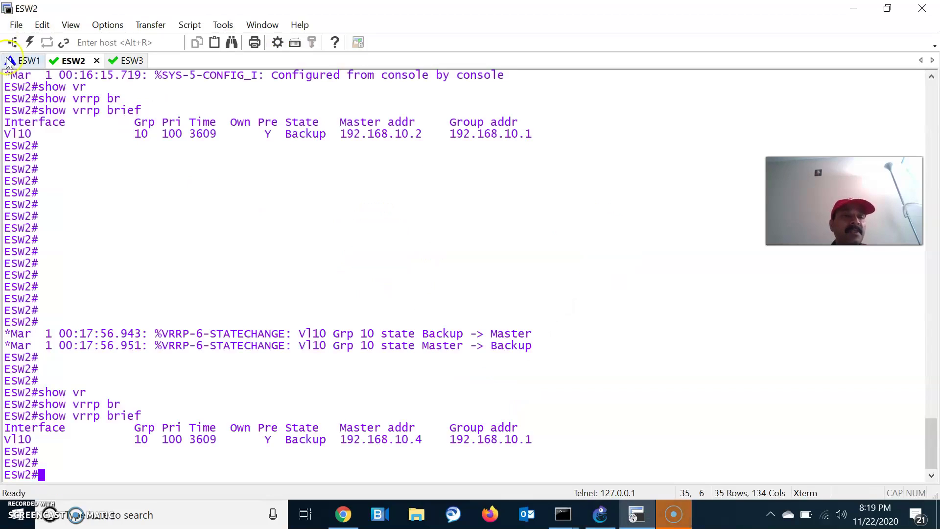
- Bring ESW1's interface Vlan 10 back up with 'no shutdown'
click(22, 61)
text(conf t)
key(Return)
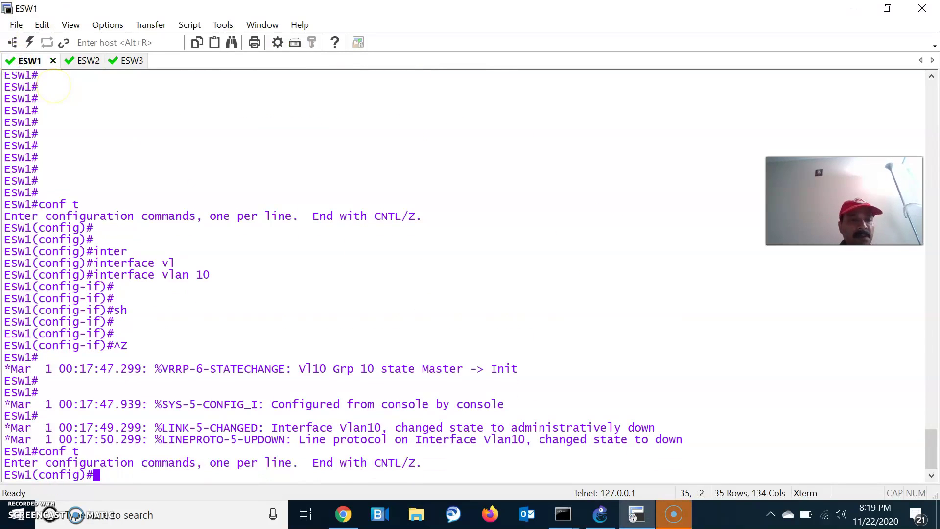
text(inter)
key(Tab)
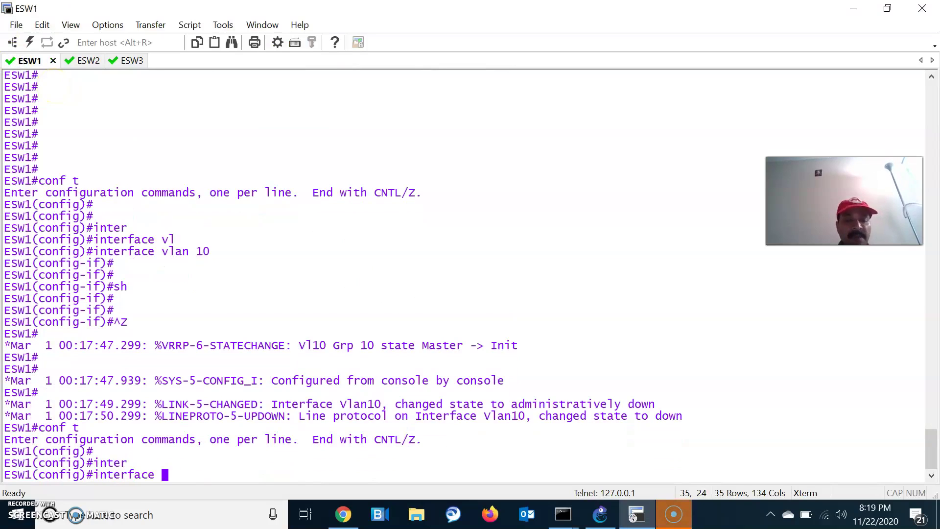
text(vl)
key(Tab)
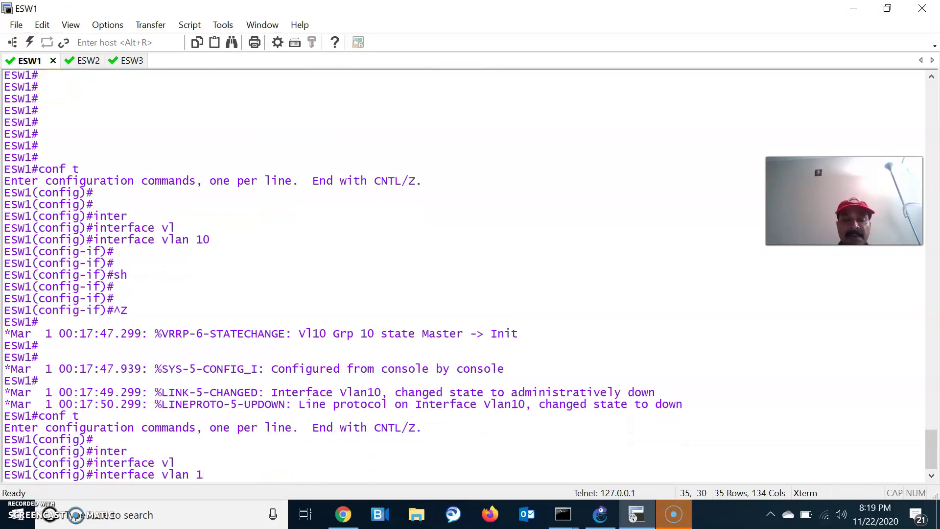
text(10)
key(Return)
key(Return)
key(Return)
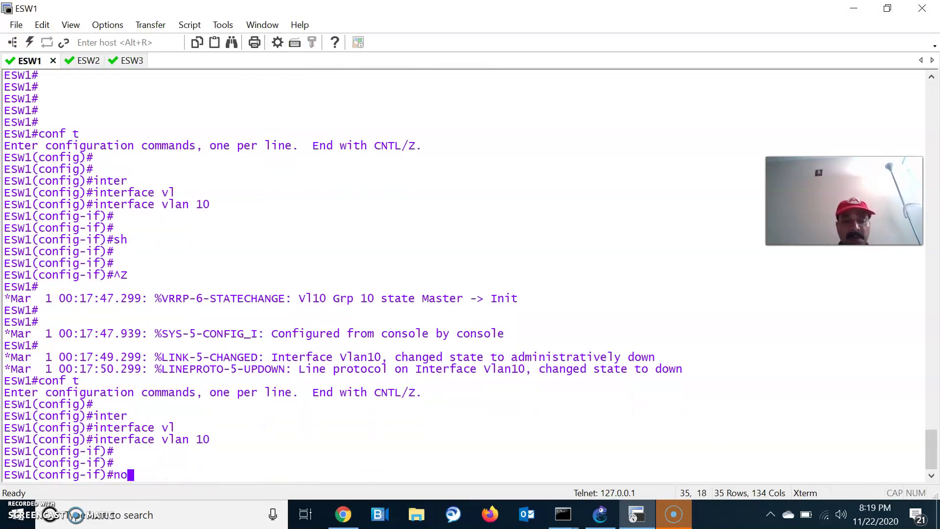
text(no sh)
key(Return)
key(Return)
key(ctrl+z)
key(Return)
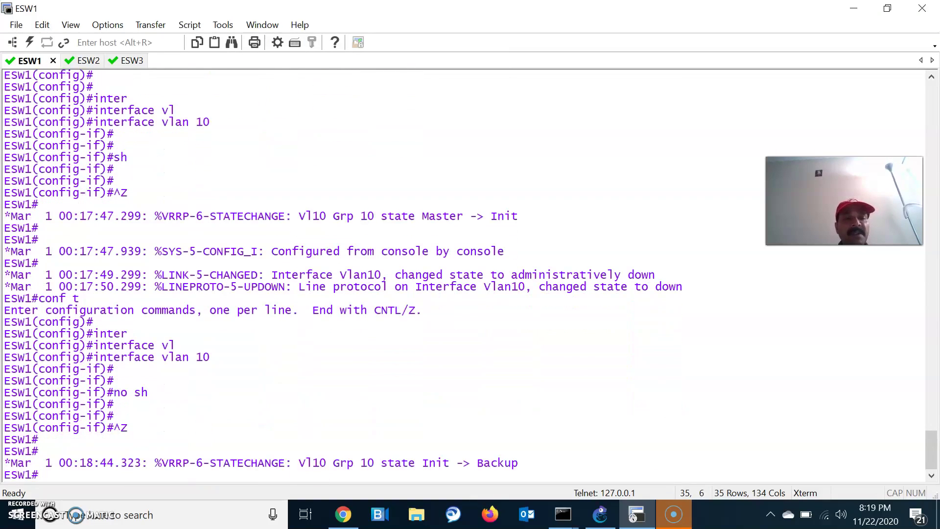
key(Return)
key(Return)
key(Return)
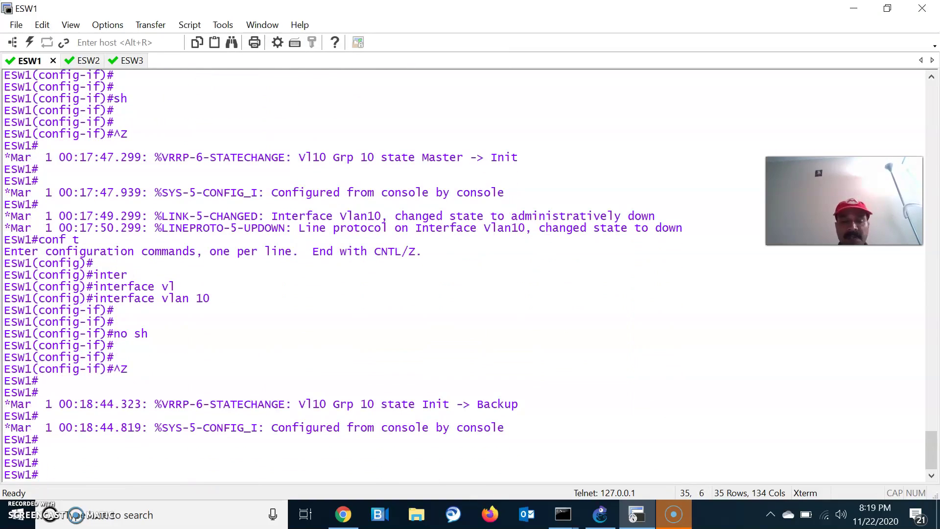
key(Return)
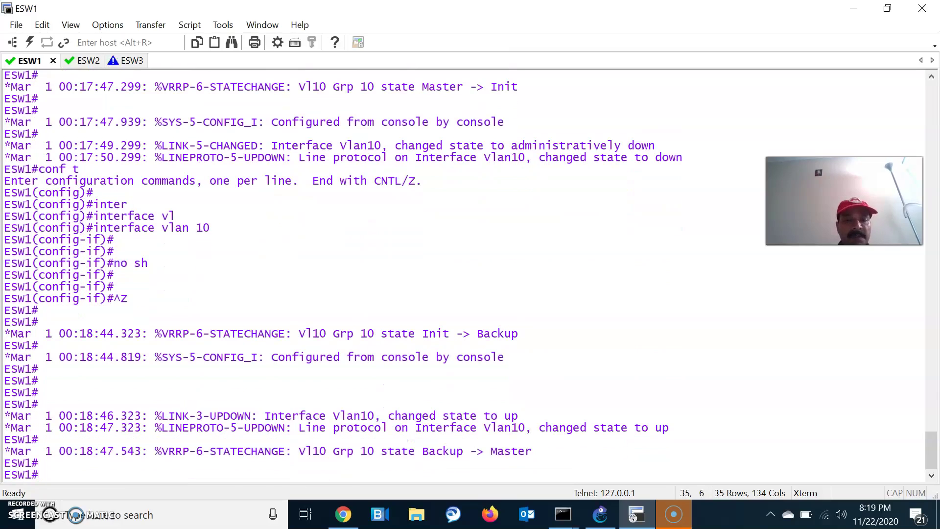
key(Return)
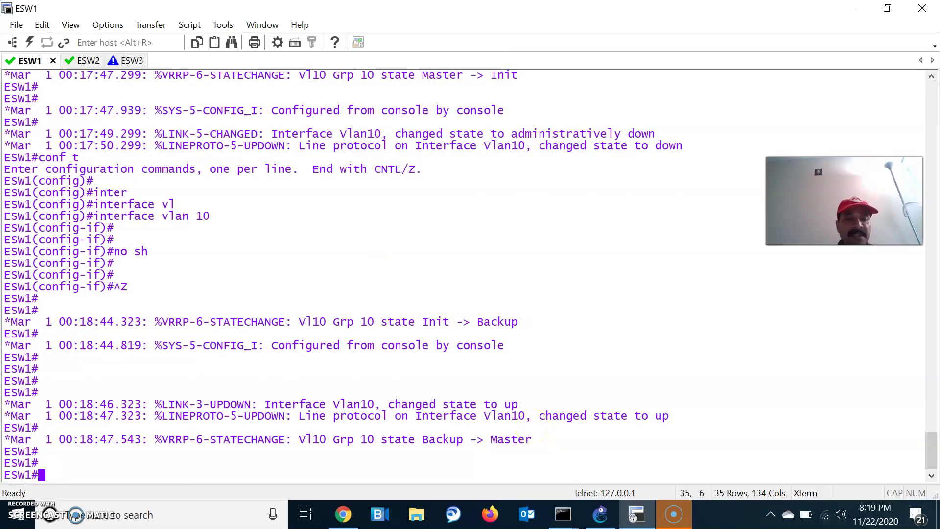
- Run 'show vrrp brief' on ESW1 to confirm Vl10 group 10 is Master at priority 200
text(show vr)
key(Tab)
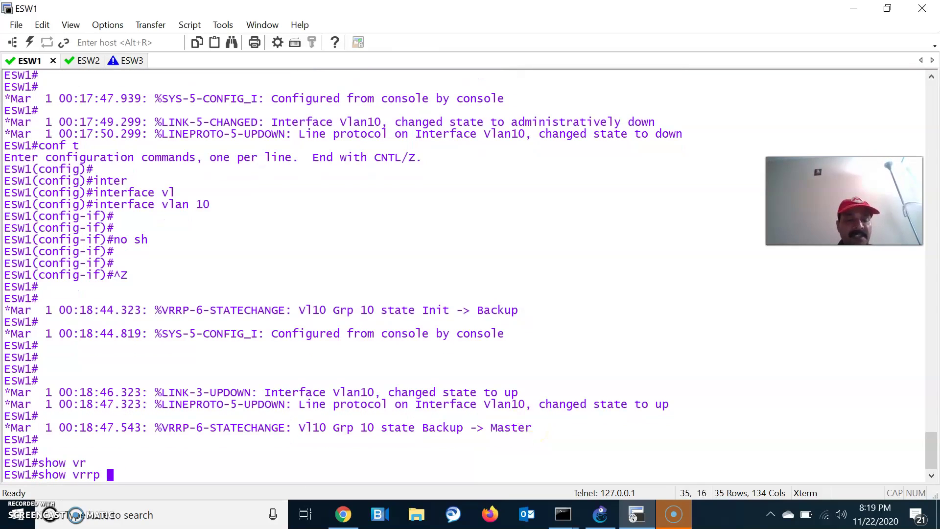
text(br)
key(Tab)
key(Return)
key(Return)
key(Return)
key(Return)
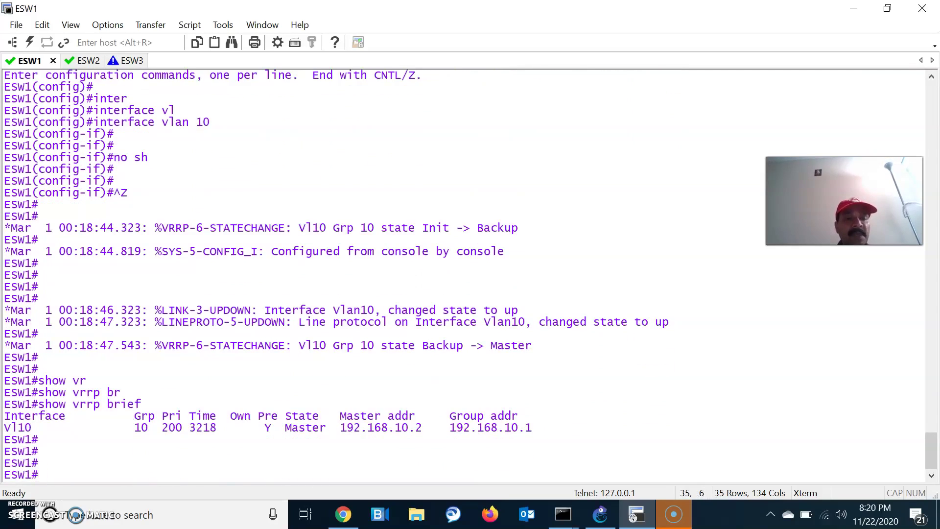
key(Return)
key(Return)
key(alt+Tab)
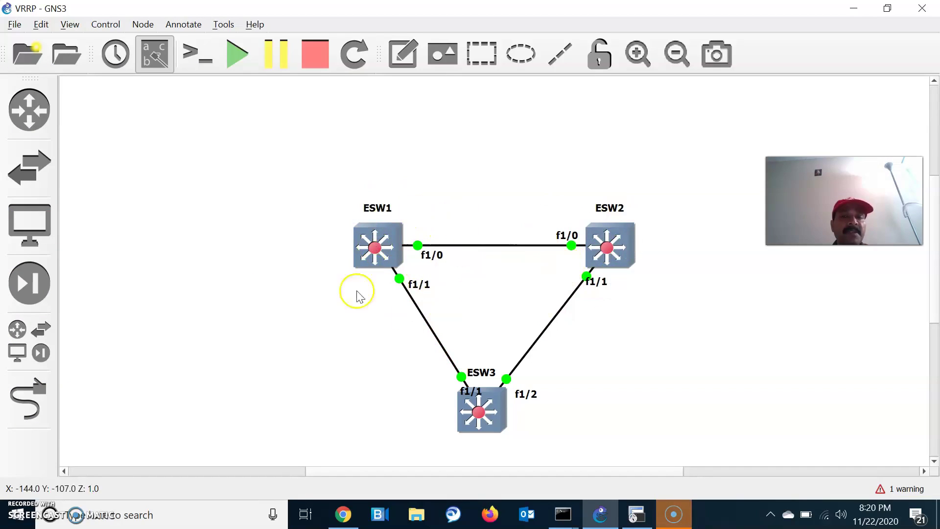
key(alt+Tab)
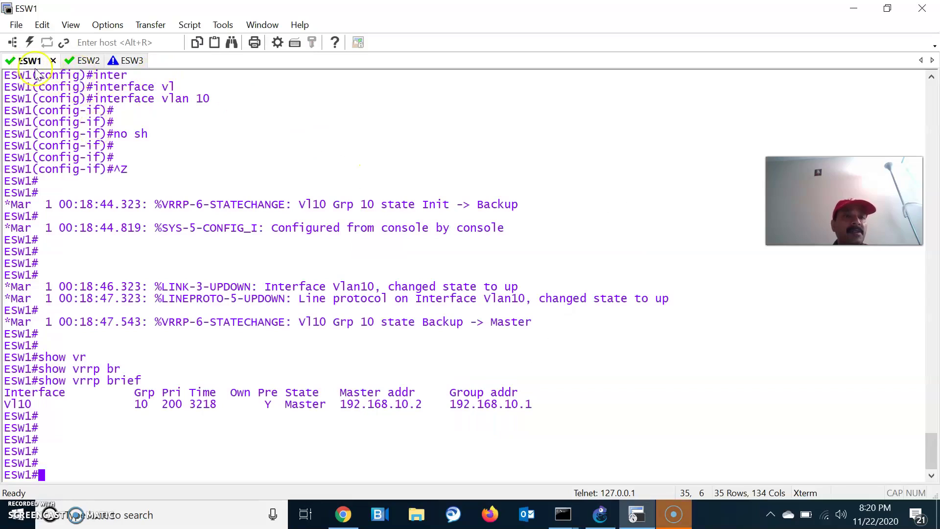
- On ESW1 interface Vlan 10, set the VRRP group 10 authentication key
text(conf t)
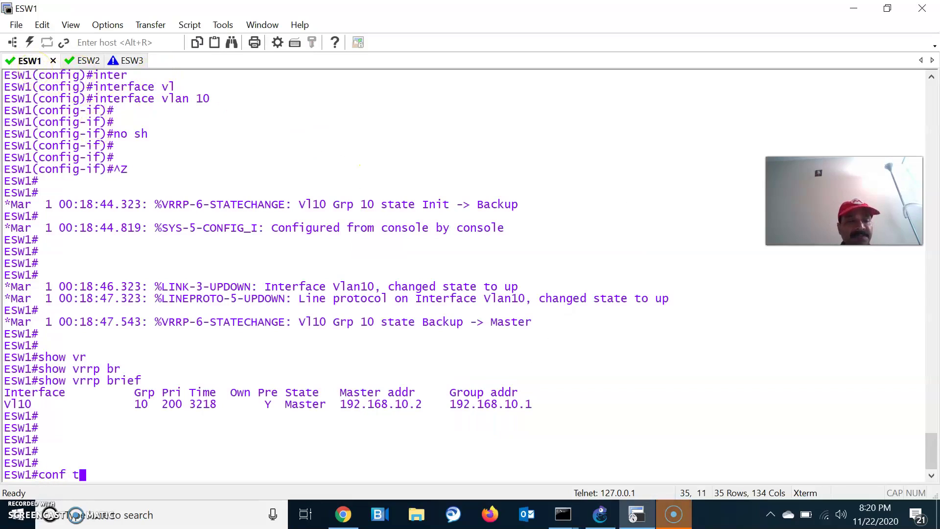
key(Return)
key(Return)
key(Return)
text(inter)
key(Tab)
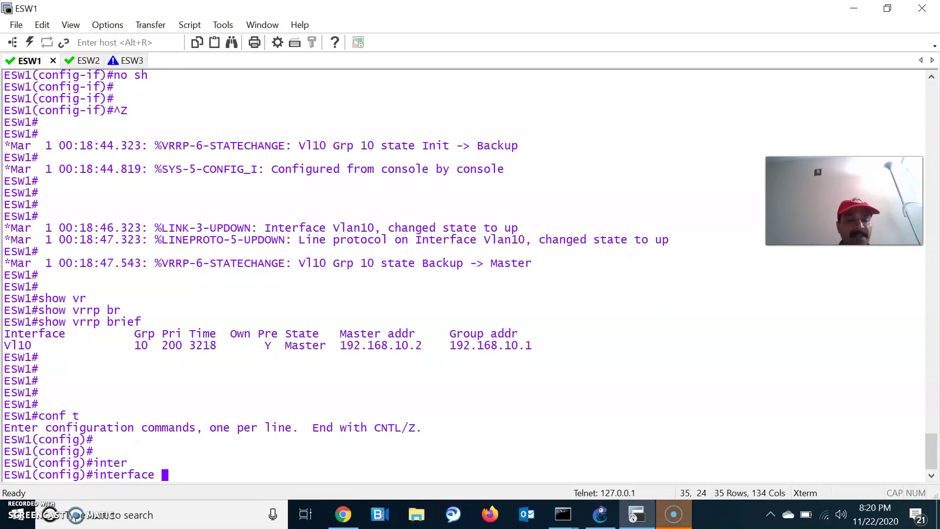
text(vl)
key(Tab)
text(10)
key(Return)
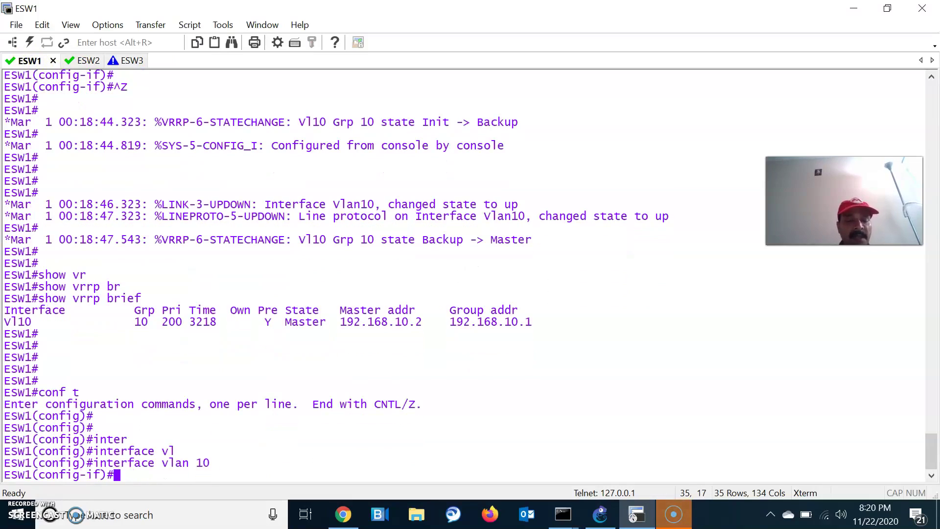
text(vr)
key(Tab)
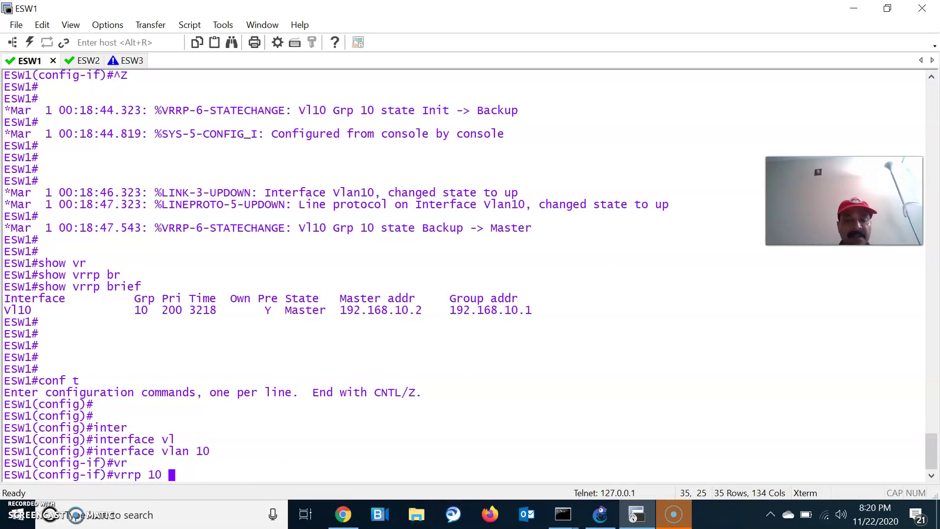
text(10 au)
key(Tab)
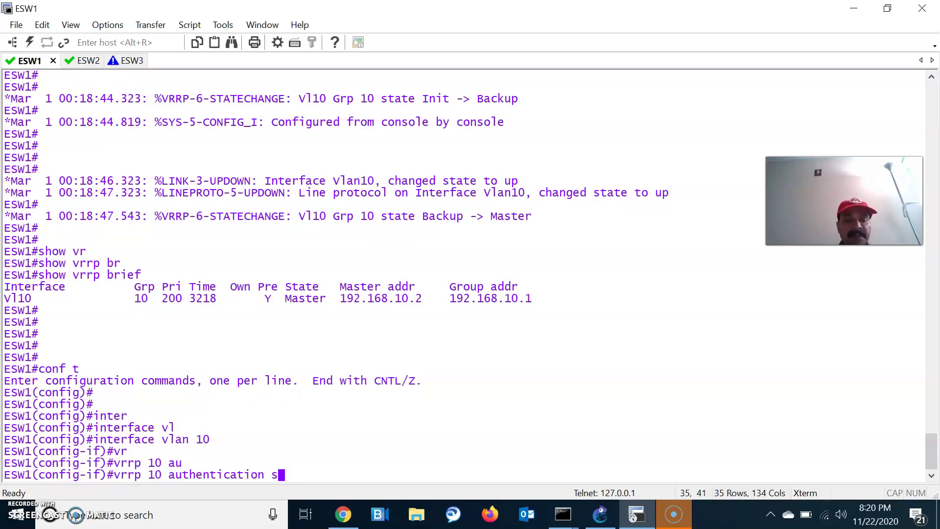
text(selva)
key(Return)
key(Return)
key(Return)
key(Return)
key(ctrl+z)
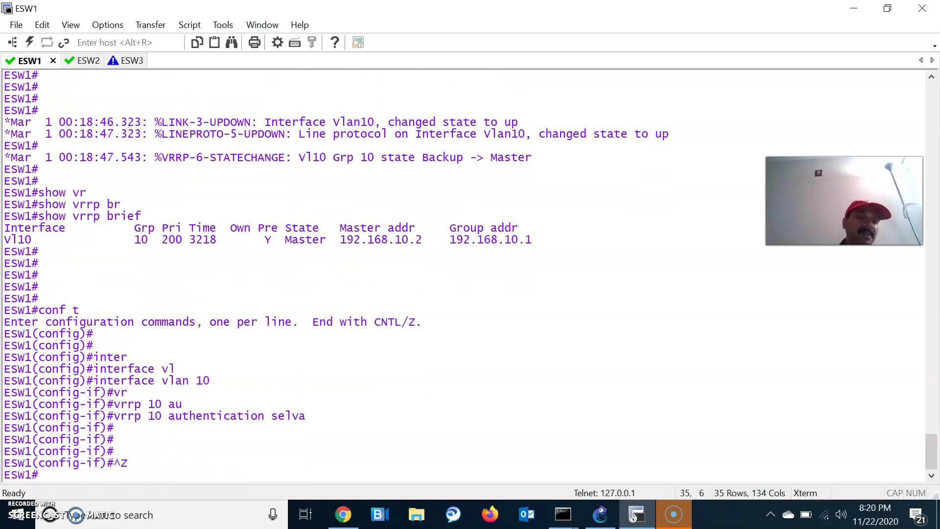
- Set the same VRRP group 10 authentication key on ESW2's interface Vlan 10
click(83, 60)
text(conf t)
key(Return)
key(Return)
key(Return)
key(Return)
text(inter)
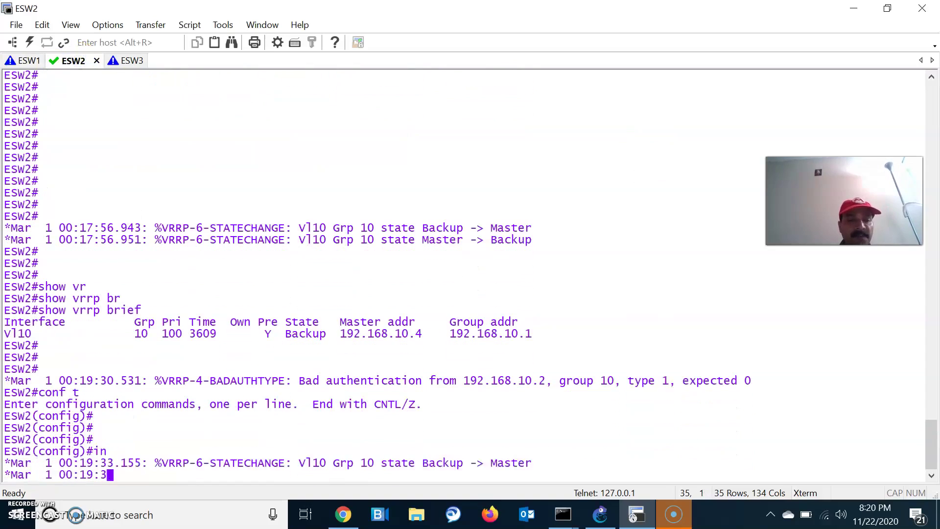
key(Tab)
text(vl)
key(Tab)
text(10)
key(Return)
key(Return)
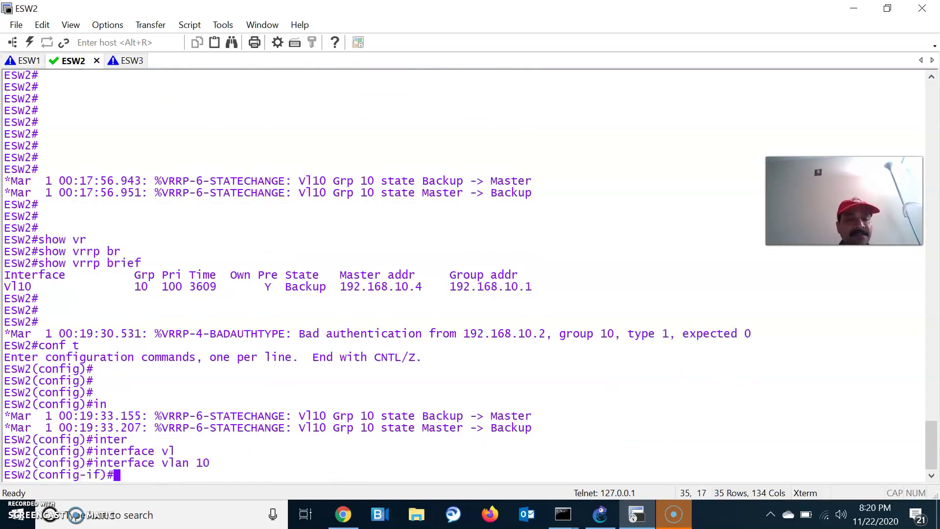
text(v)
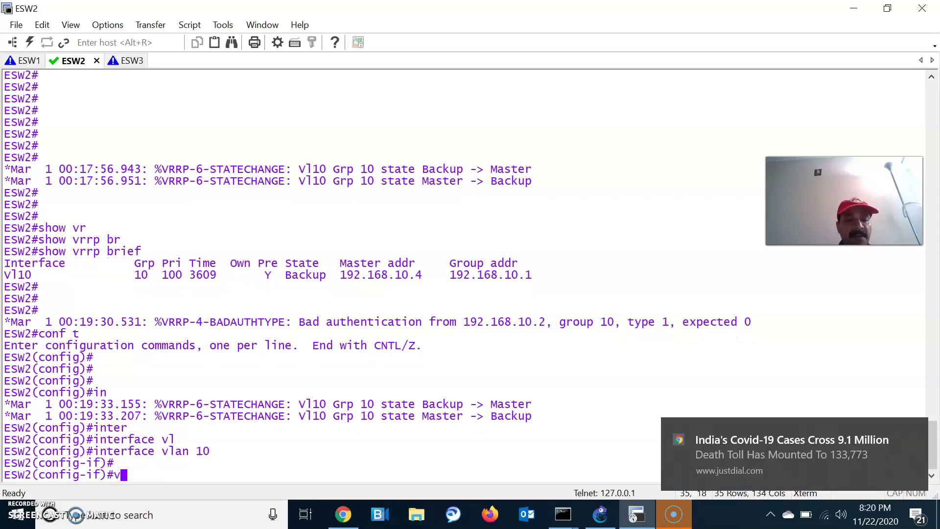
text(r)
key(Tab)
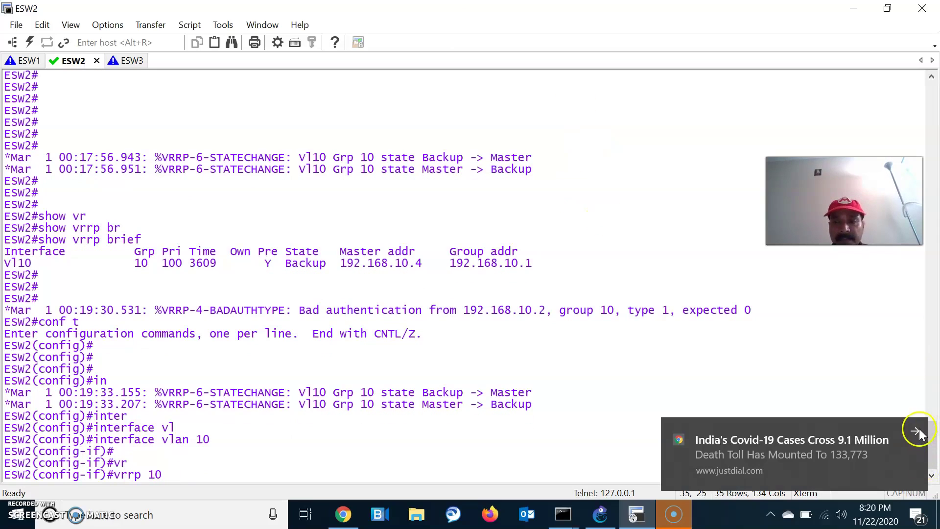
click(916, 432)
text(10 aut)
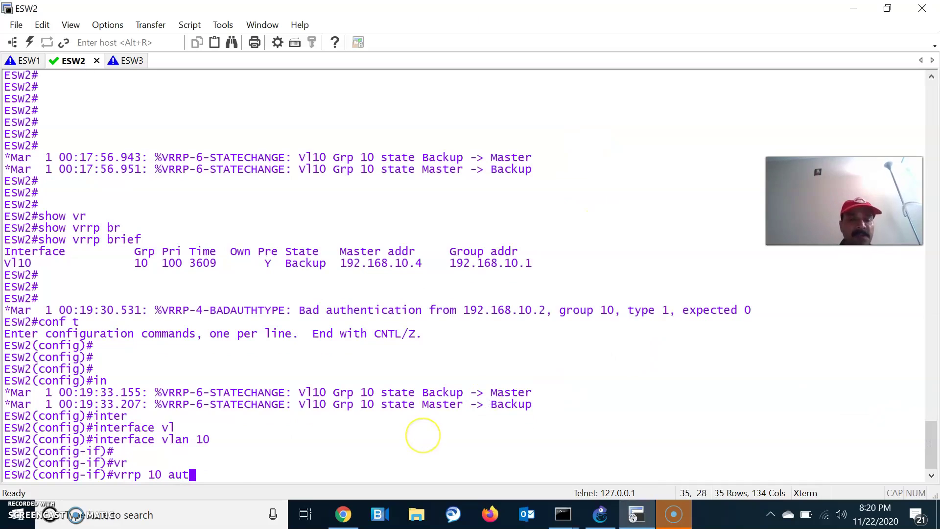
text(hentication selva)
key(Tab)
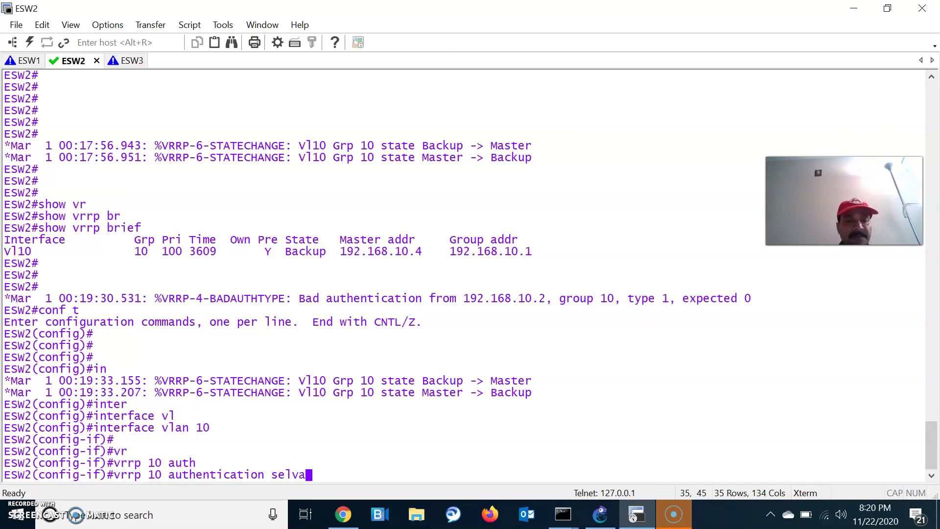
text(selva)
key(Return)
key(Return)
key(ctrl+z)
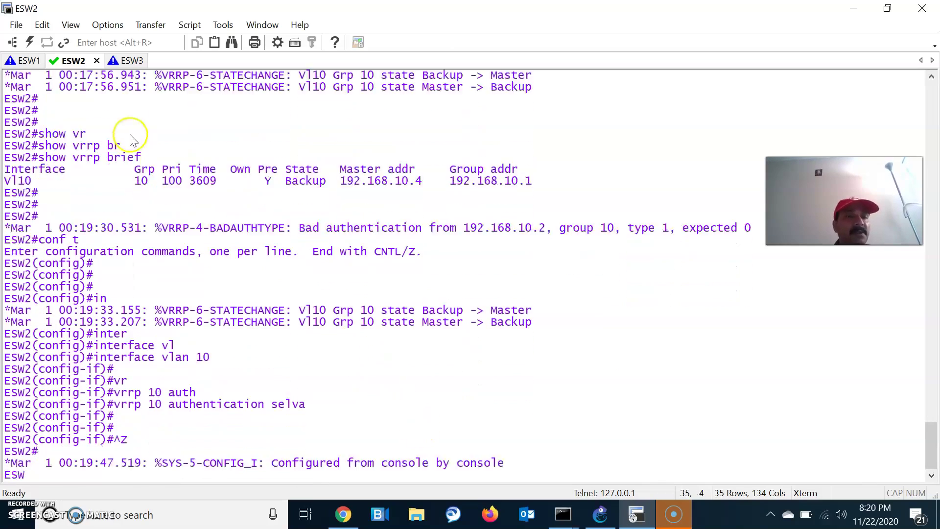
click(127, 61)
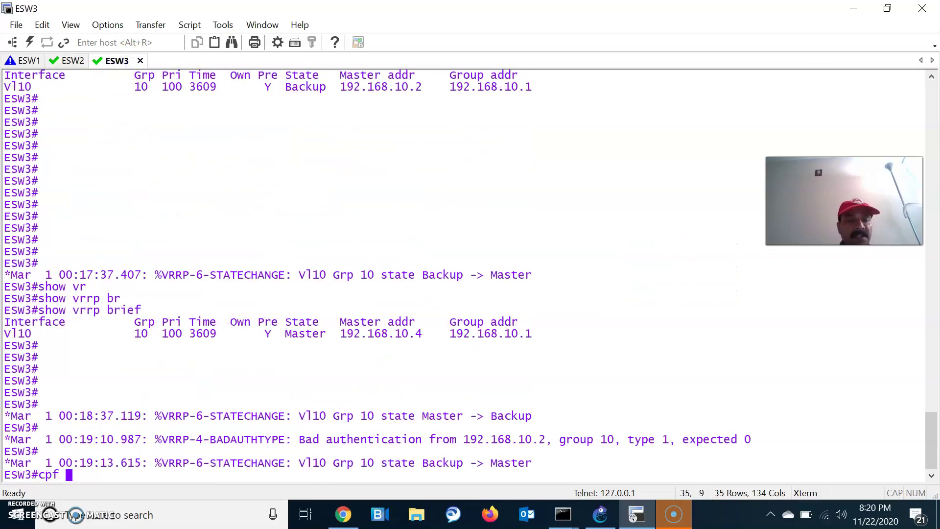
- On ESW3 interface Vlan 10, set the matching VRRP group 10 authentication key
text(conf t)
key(Return)
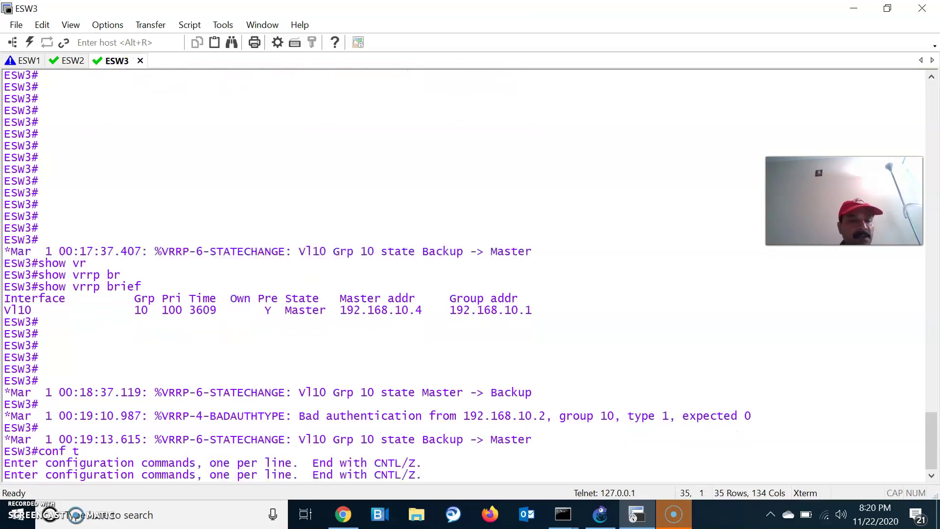
key(Return)
key(Return)
key(Return)
text(inter)
key(Tab)
text(vl)
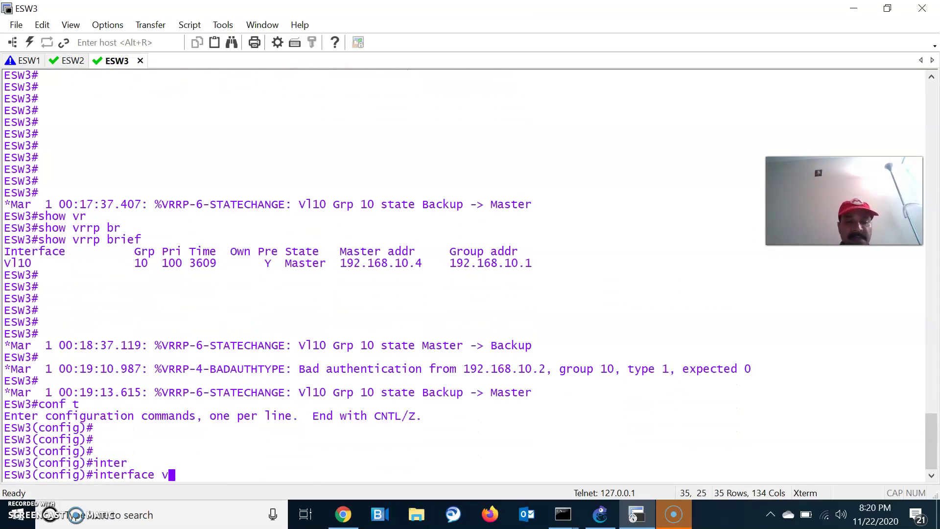
key(Tab)
text(10)
key(Return)
text(vr)
key(Tab)
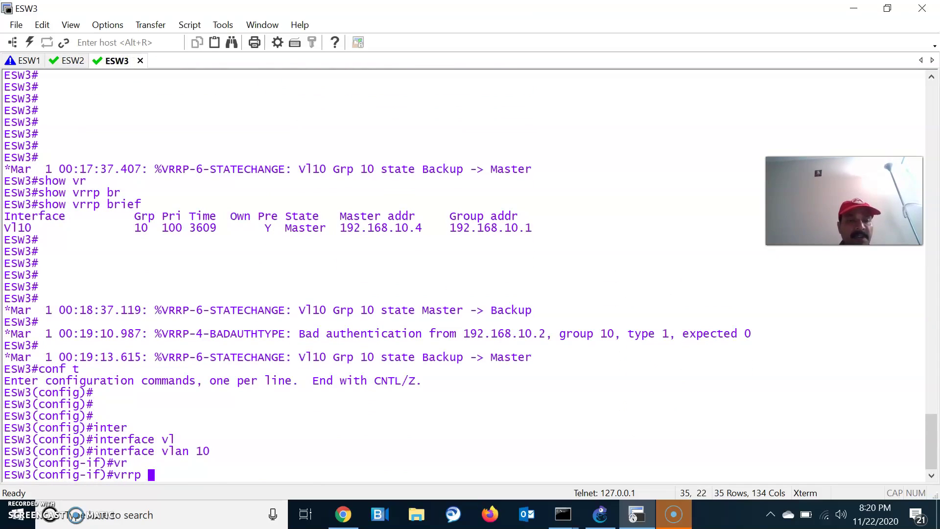
text(10 au)
key(Tab)
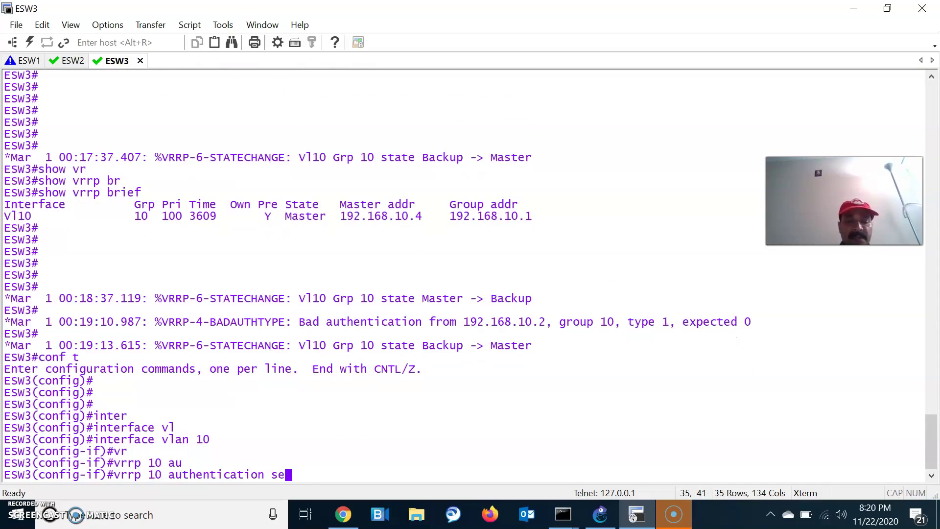
text(selva)
key(Return)
key(Return)
key(ctrl+z)
key(Return)
key(Return)
key(Return)
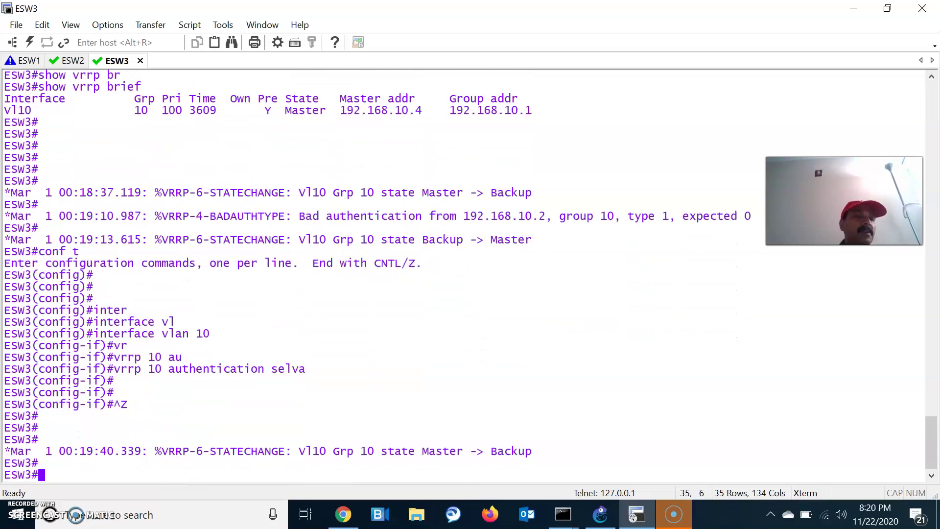
- Run 'show vrrp brief' on ESW1 to confirm it remains Master, then return to GNS3
click(16, 63)
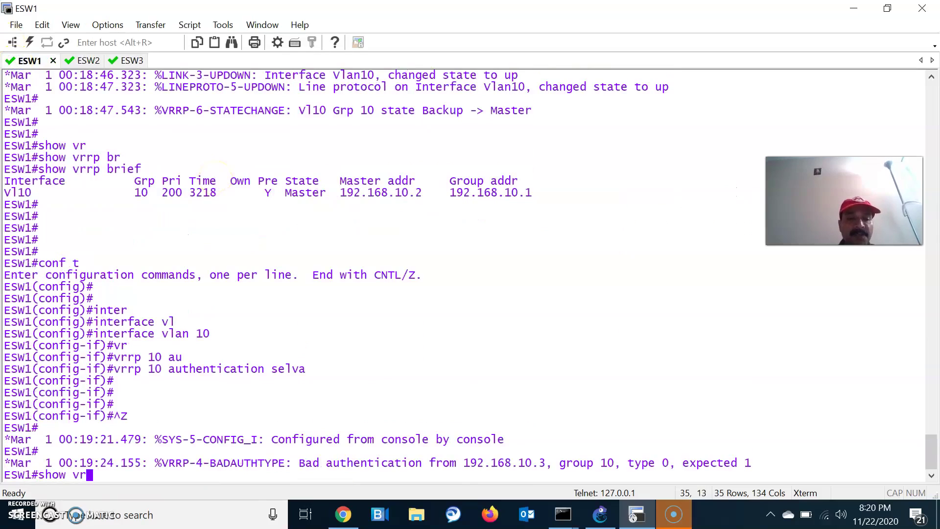
text(show vr)
key(Tab)
text(br)
key(Tab)
key(Return)
key(Return)
key(Return)
key(Return)
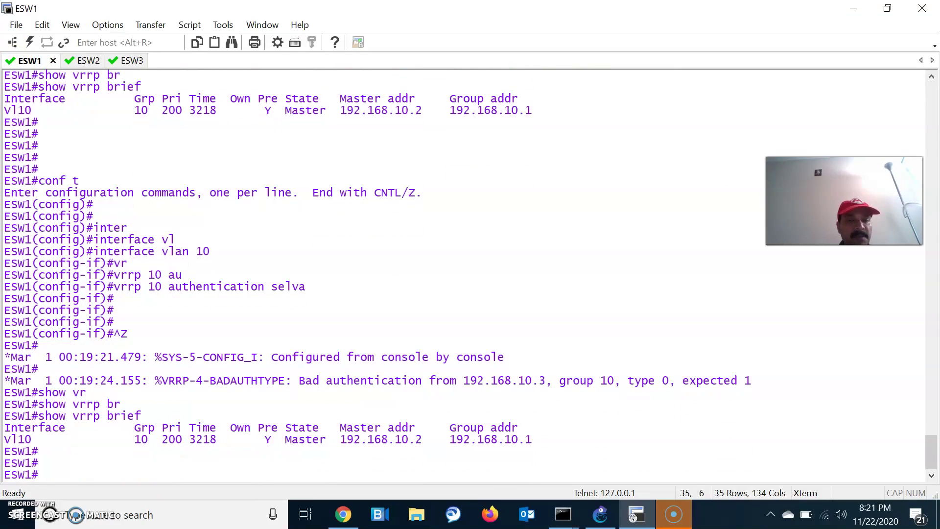
key(alt+Tab)
click(376, 245)
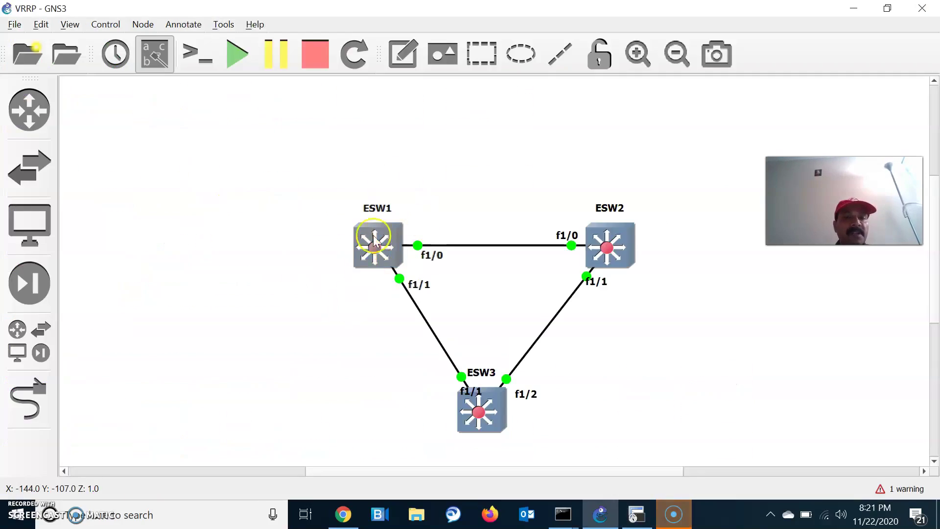
click(563, 273)
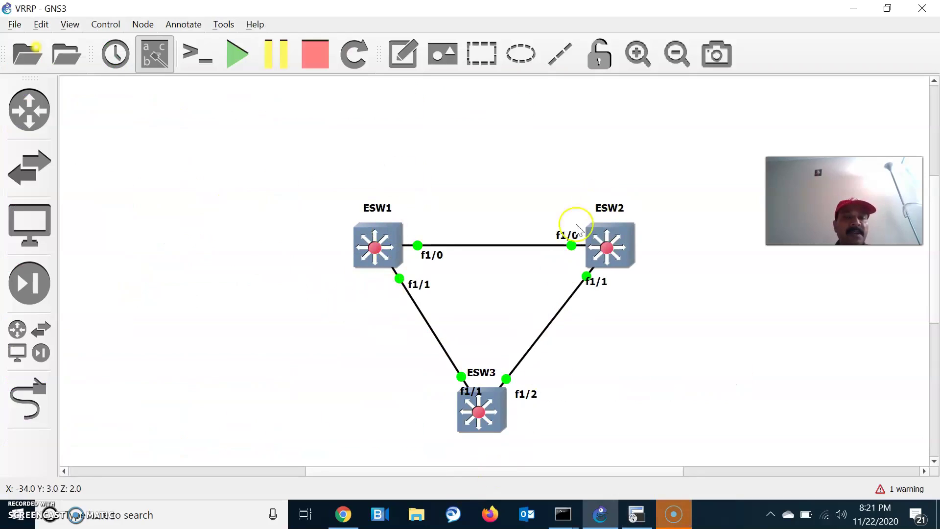